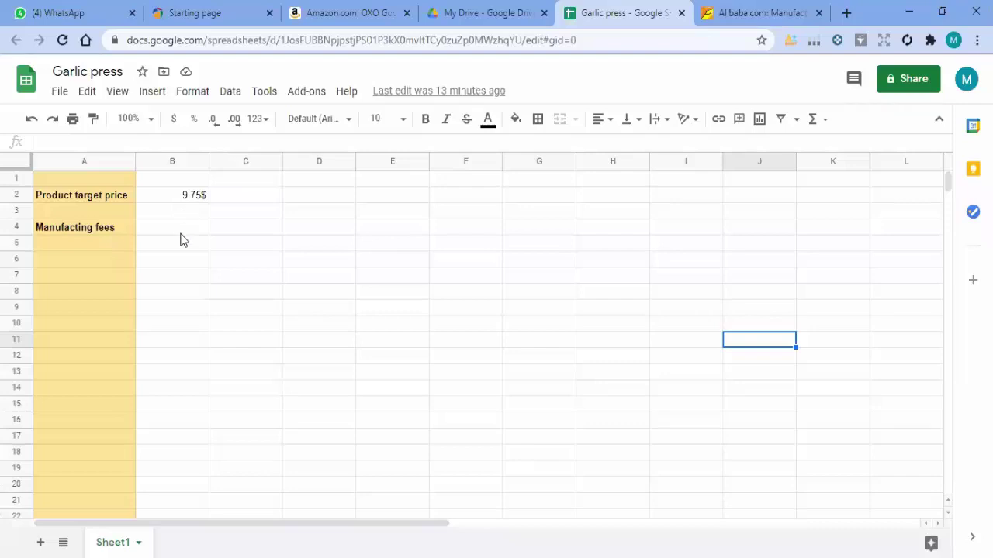
left_click(96, 193)
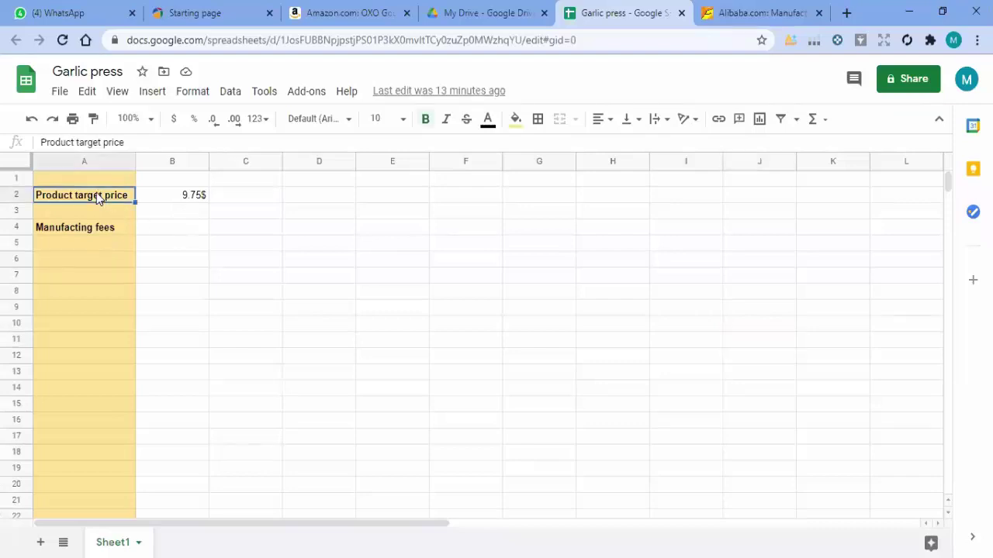
left_click(153, 200)
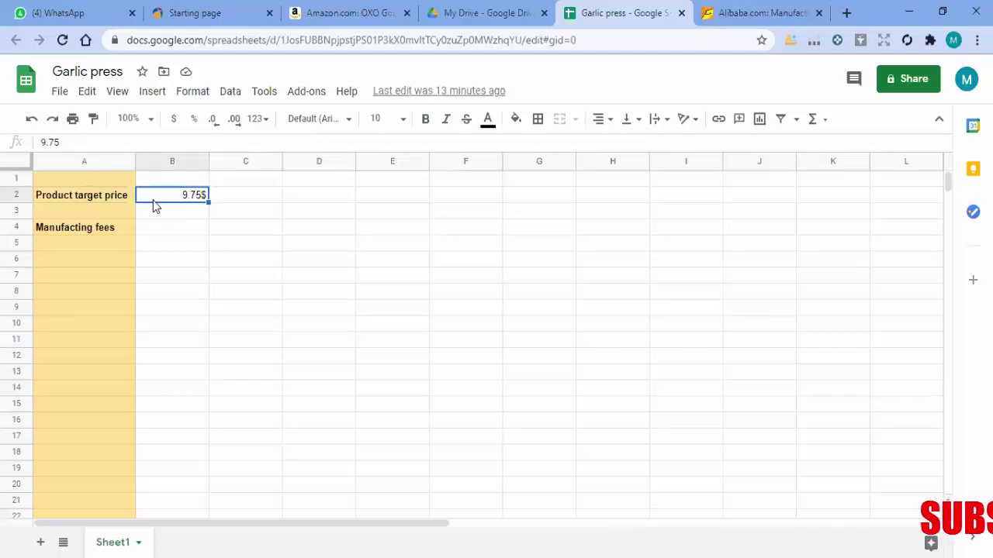
left_click(121, 229)
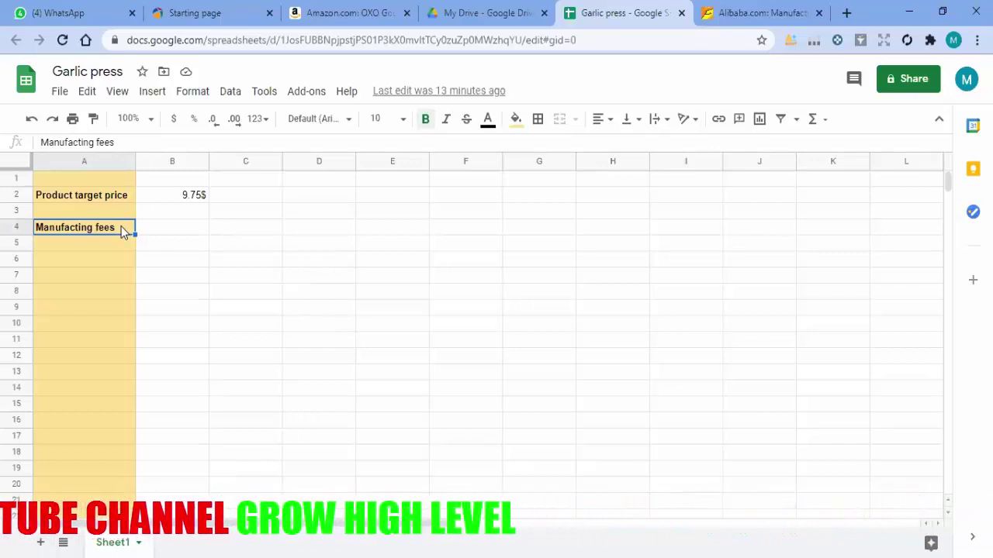
left_click(173, 230)
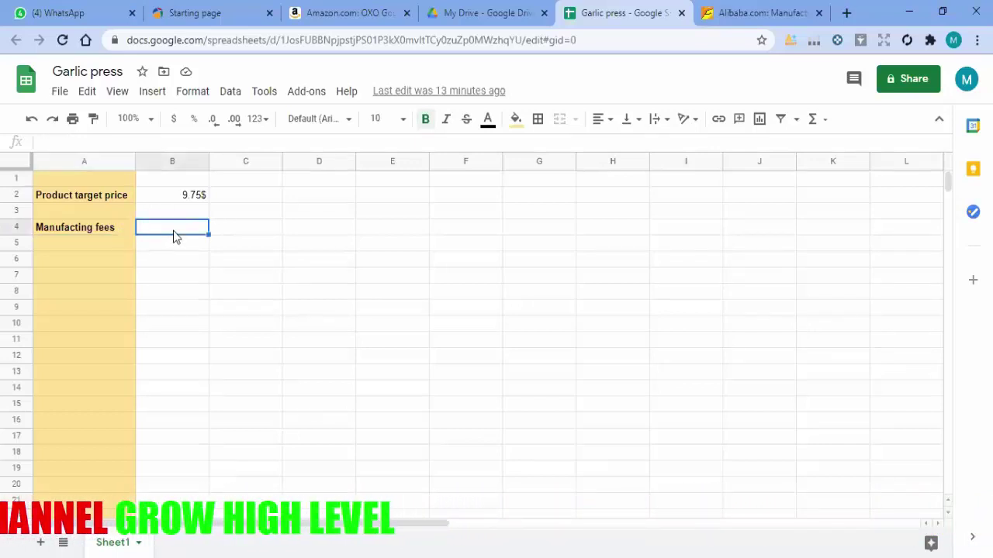
Switch to Alibaba and search its products for "garlic press".
left_click(721, 11)
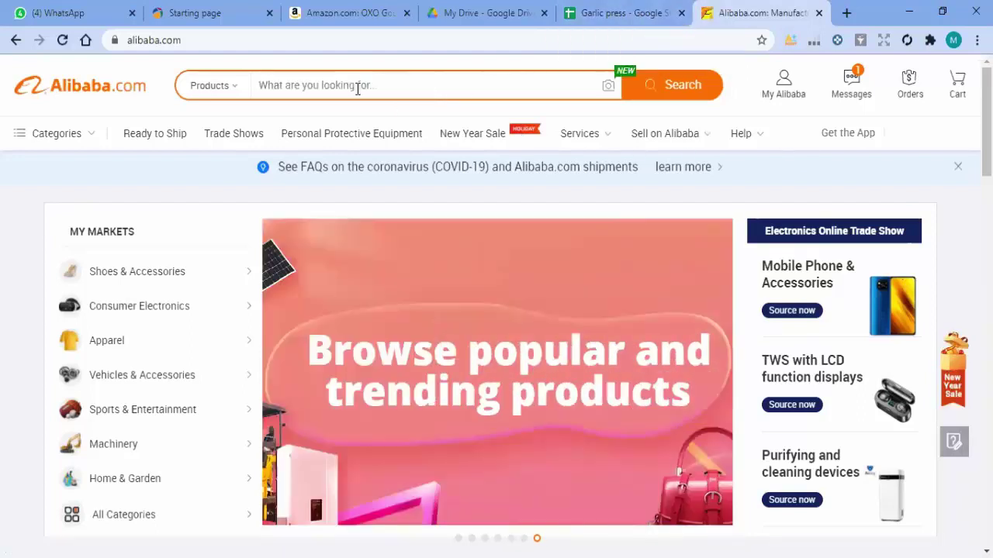
left_click(357, 88)
type("gar")
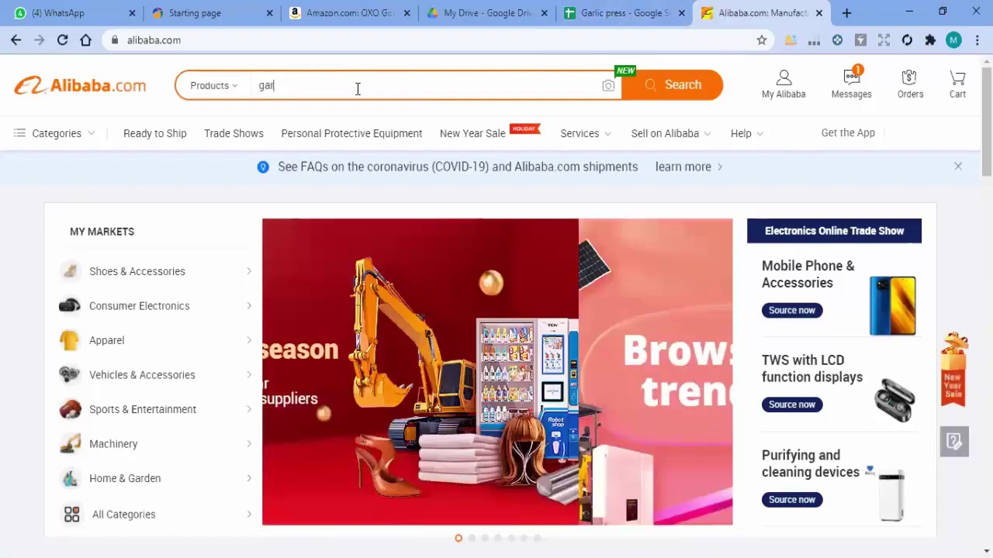
type("lic press")
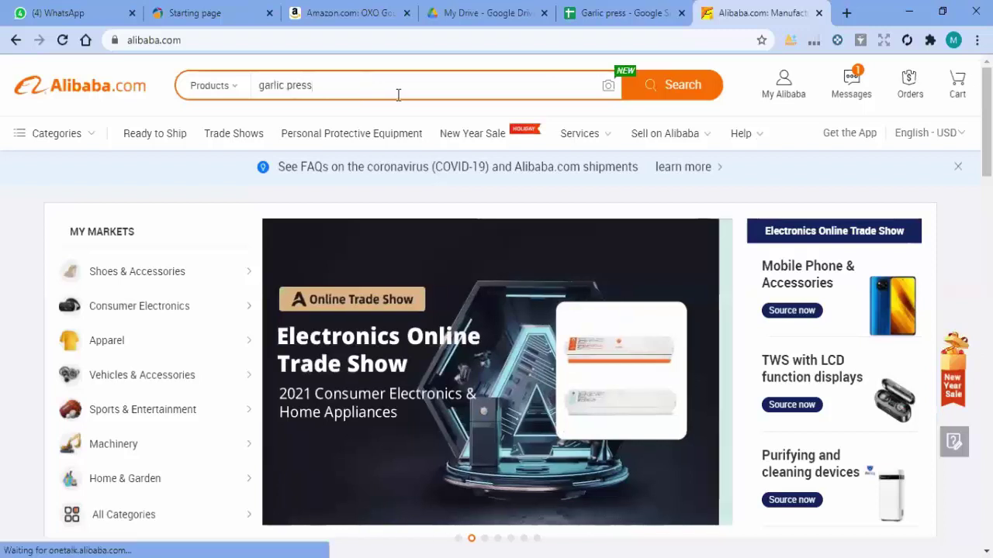
left_click(645, 92)
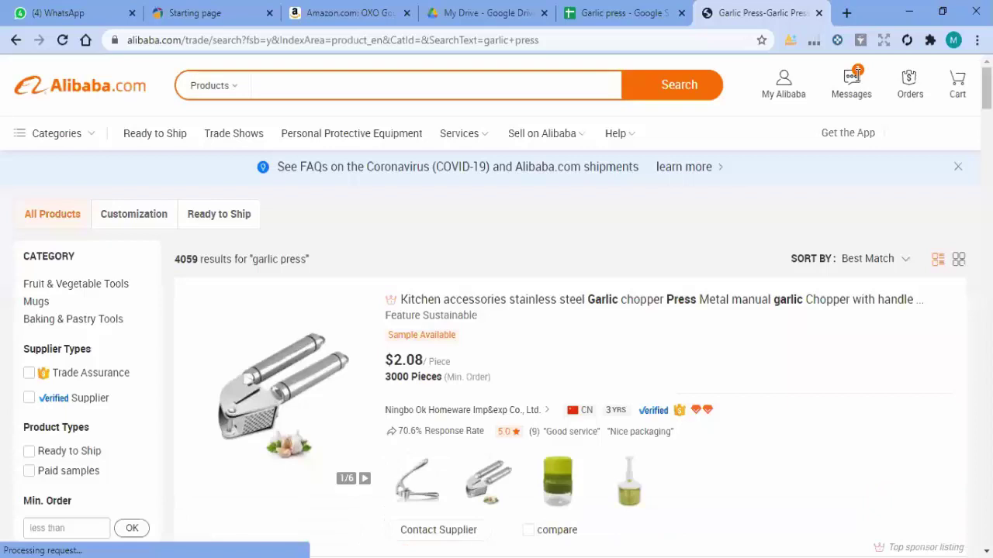
Open the Alibaba message center and read the conversation with the Henan Ocean Power Housewares supplier back to its start.
left_click(849, 85)
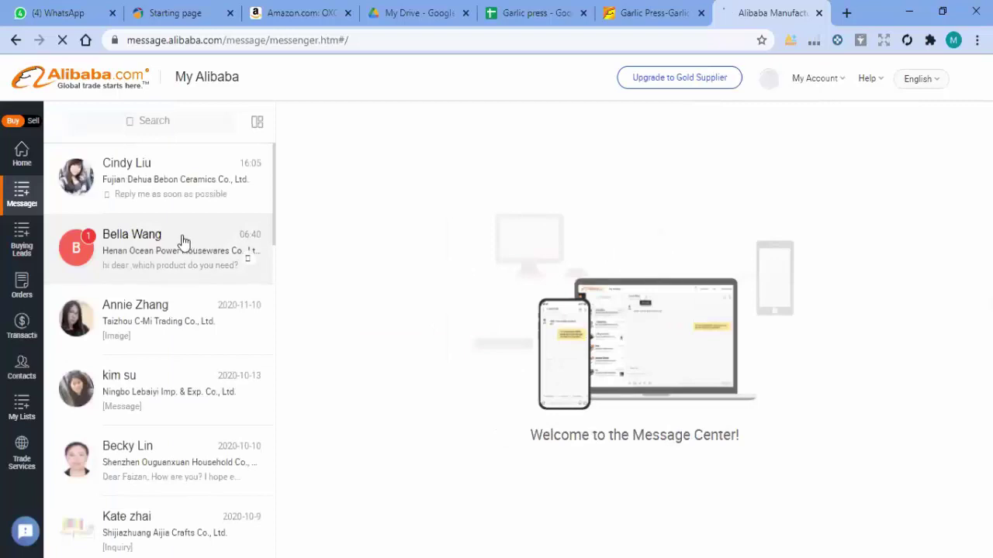
left_click(183, 243)
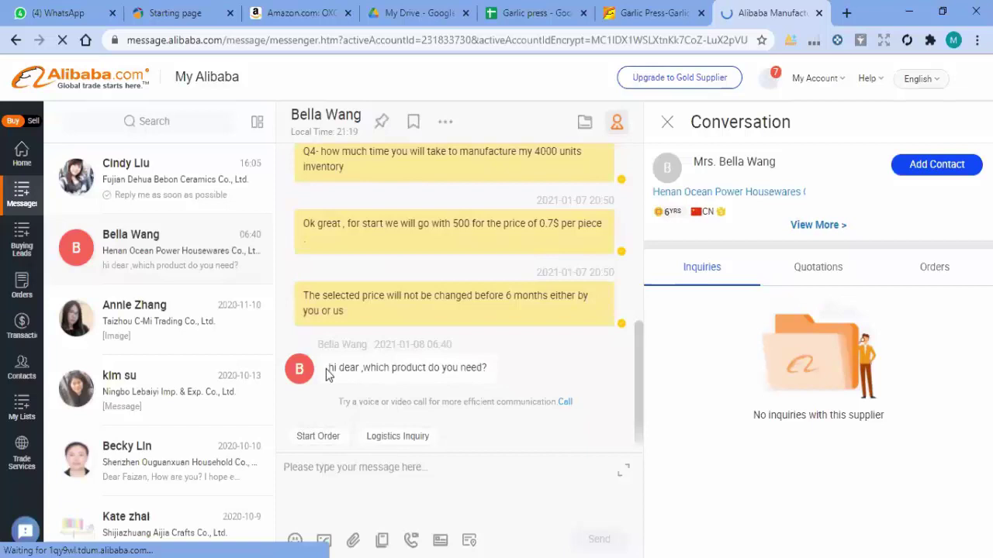
left_click_drag(327, 370, 509, 373)
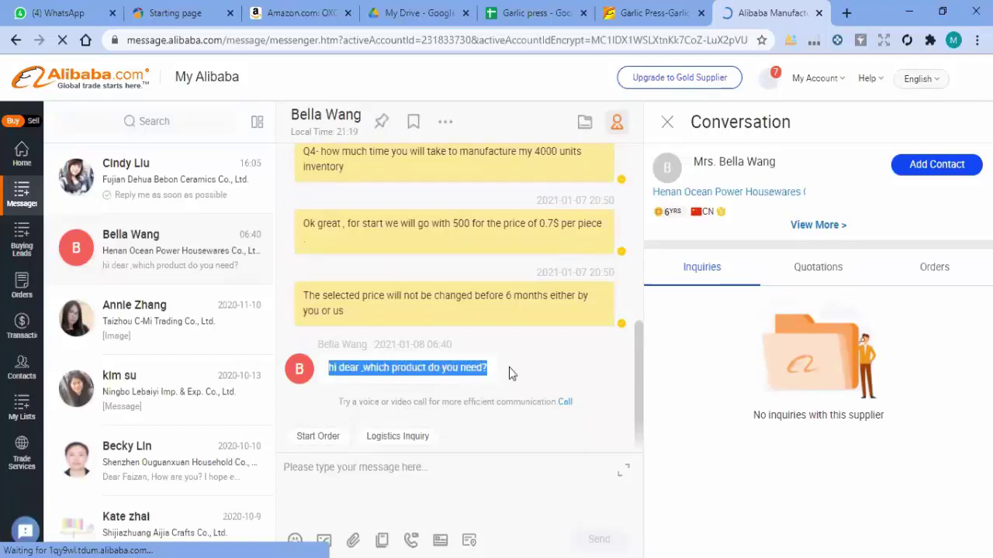
left_click(508, 371)
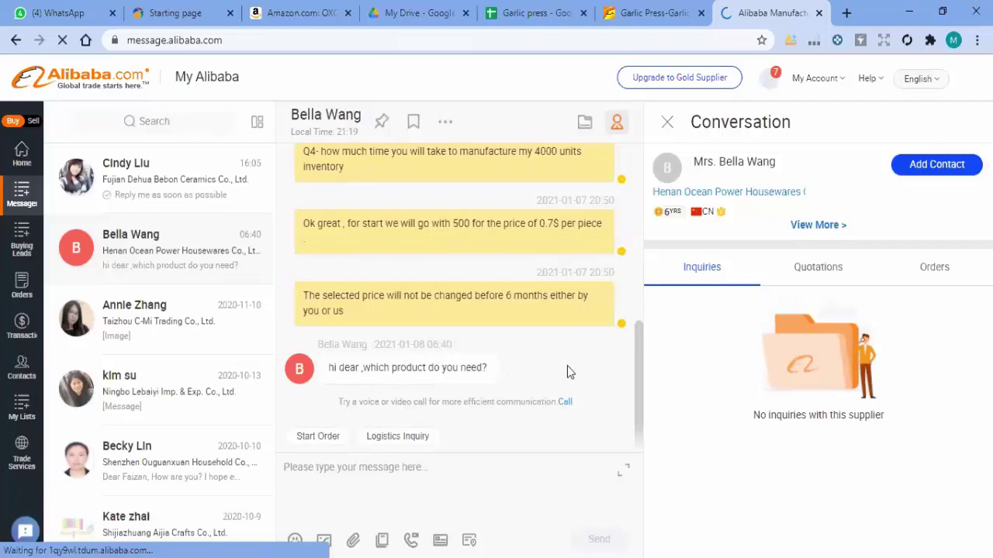
left_click_drag(641, 359, 651, 166)
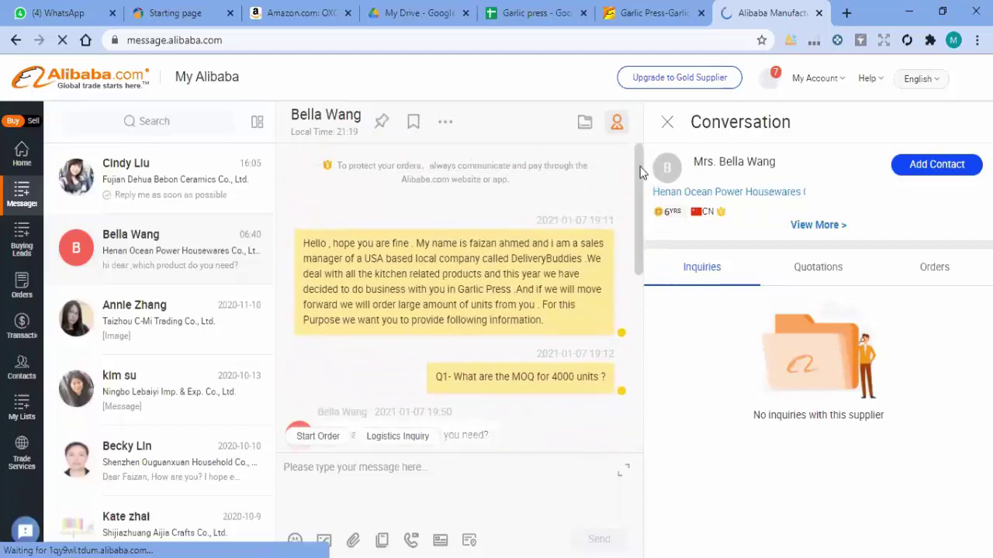
Look through the conversation with the Fujian Dehua Bebon Ceramics supplier, including the ashtray product shared at its start.
left_click(137, 194)
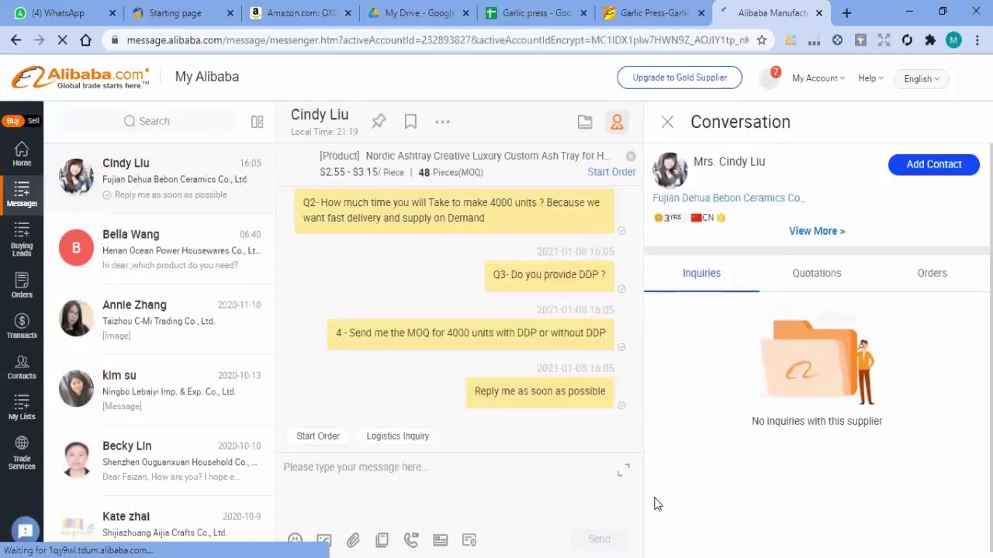
left_click_drag(644, 377, 644, 194)
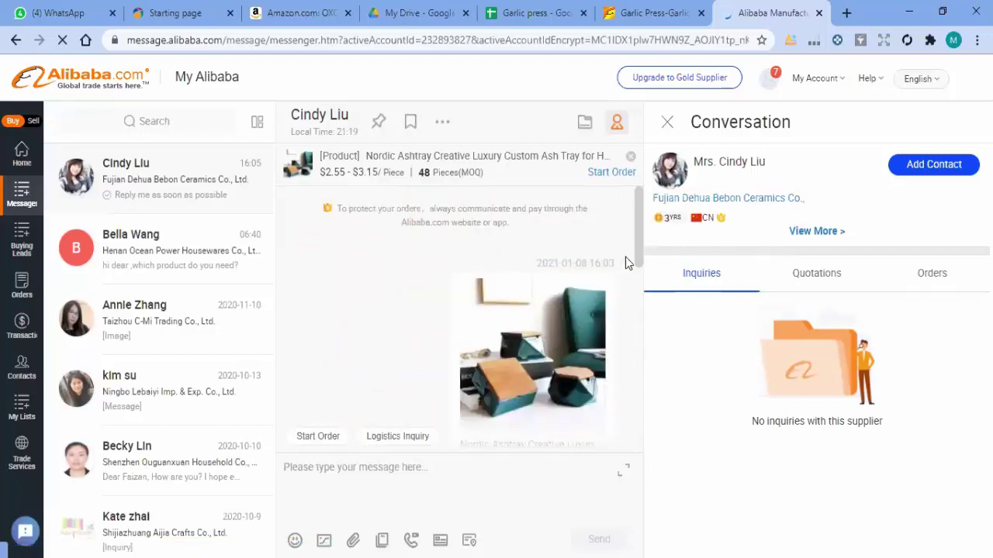
left_click_drag(637, 255, 649, 281)
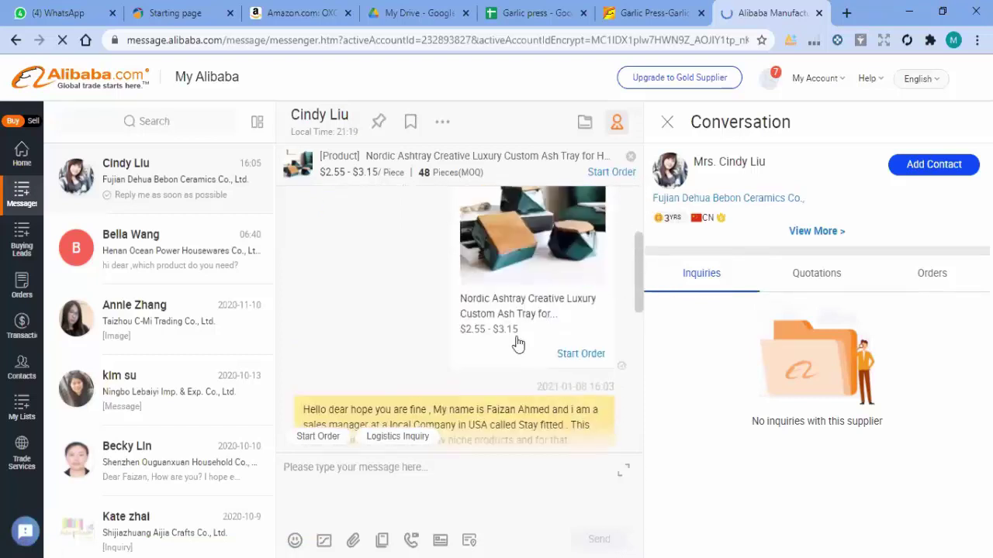
scroll(545, 321, "up", 1)
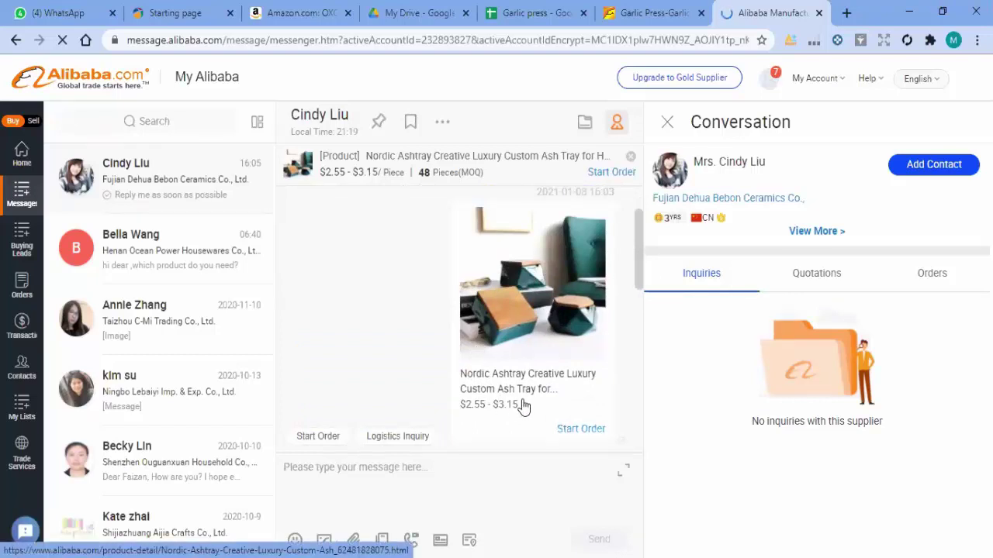
Reread the Henan Ocean Power Housewares conversation from the first message and highlight the agreed price per piece.
left_click(157, 267)
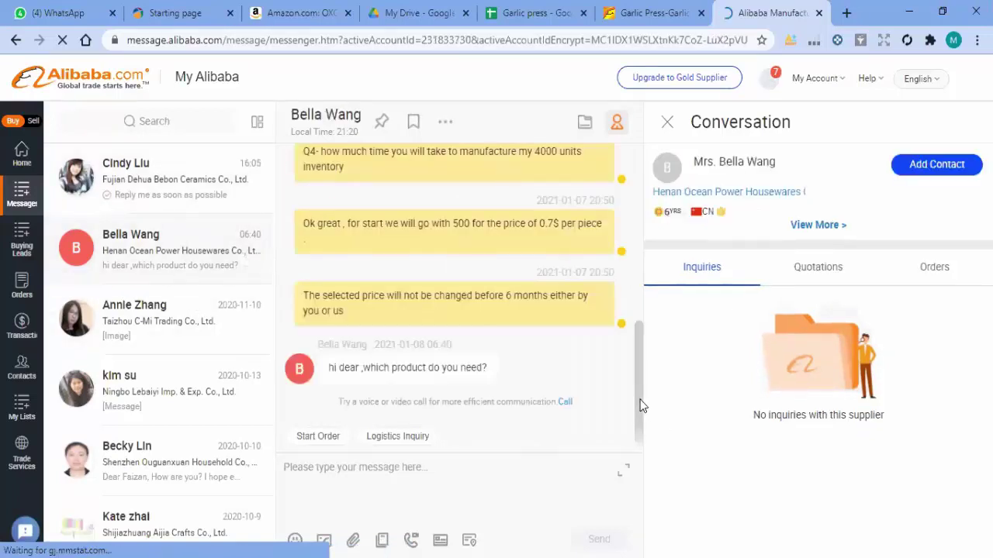
left_click_drag(638, 370, 636, 257)
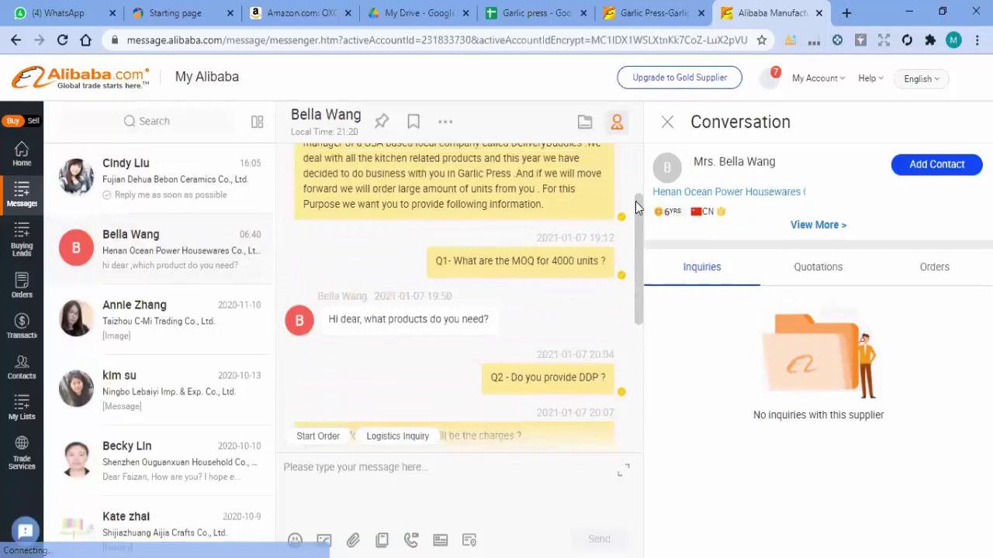
left_click_drag(635, 214, 635, 178)
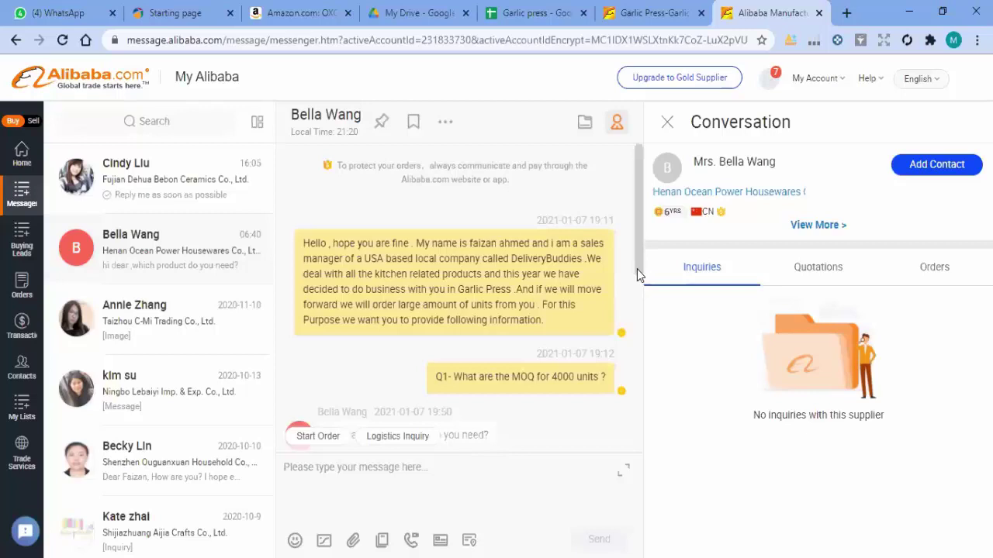
scroll(629, 344, "down", 5)
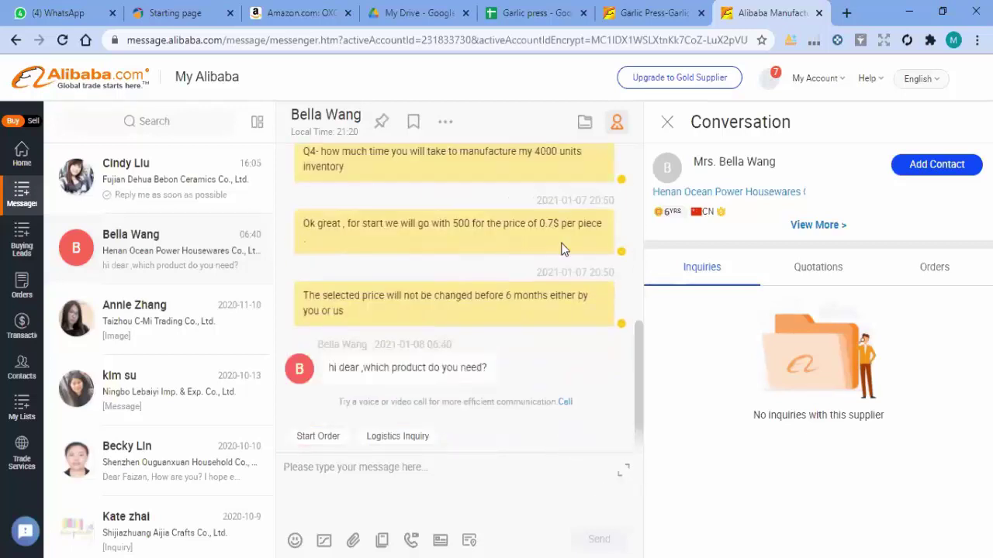
left_click_drag(559, 224, 542, 224)
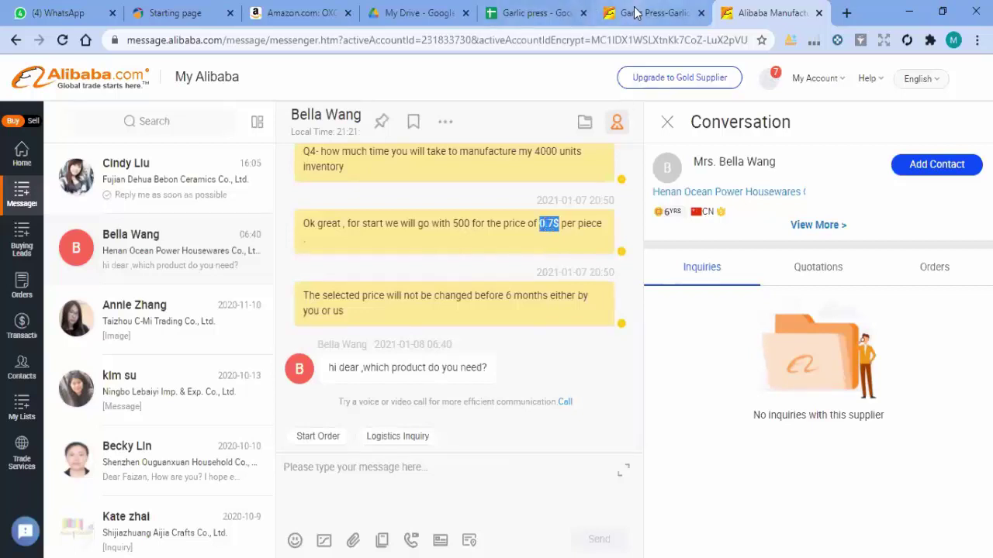
Switch to the Garlic press spreadsheet, extend the A4 label to "Manufacting fees without DDP", and widen column A to fit it.
left_click(559, 12)
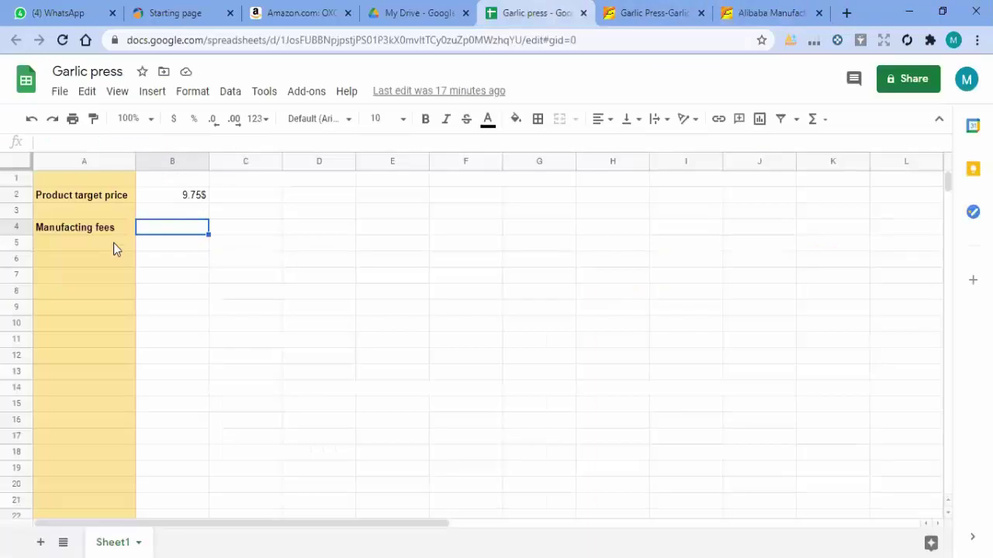
left_click(113, 229)
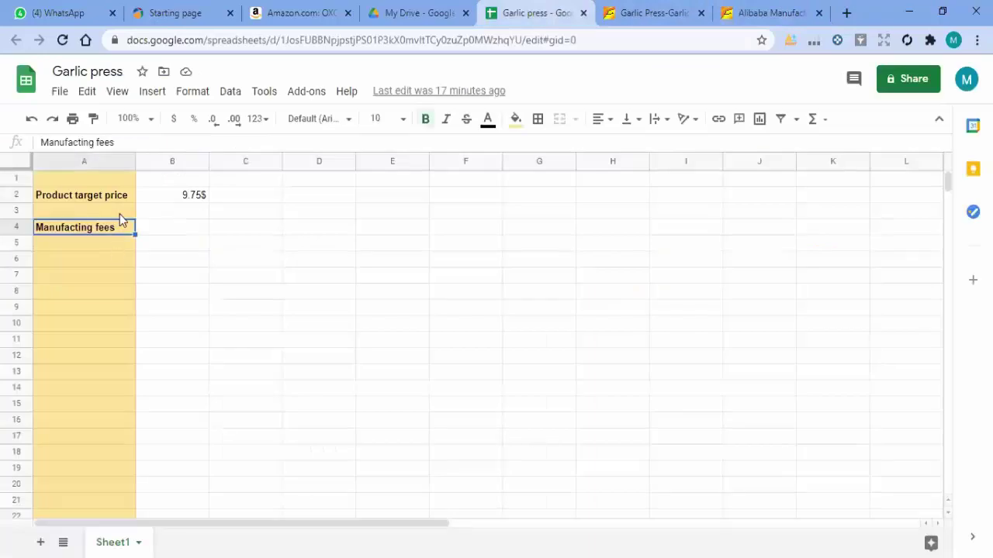
left_click(120, 142)
type("w")
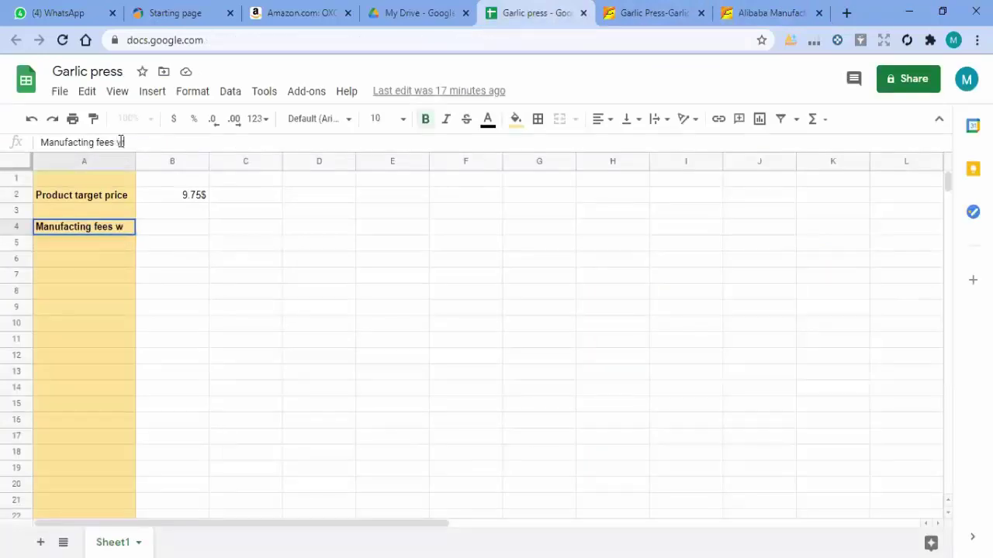
type("ithou")
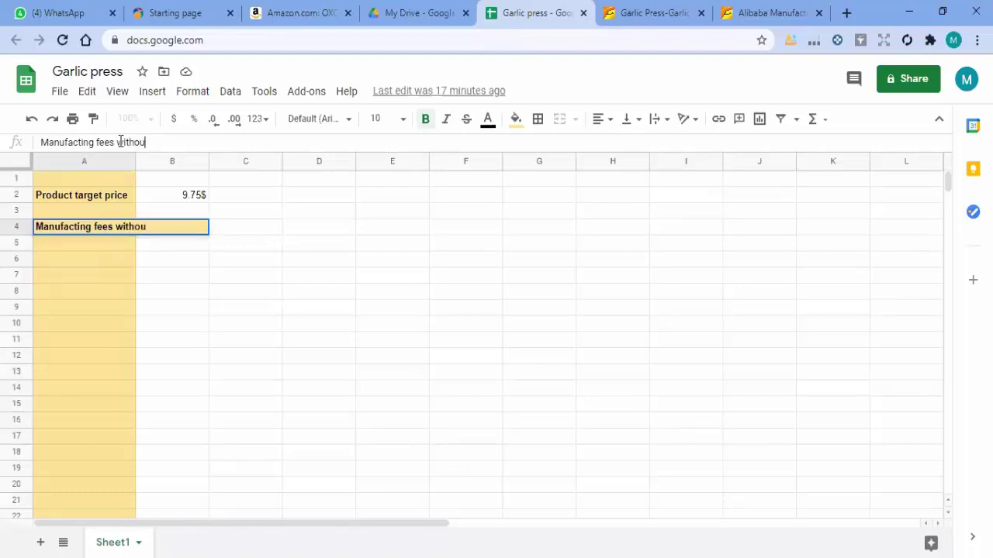
type("t DDP")
left_click(229, 243)
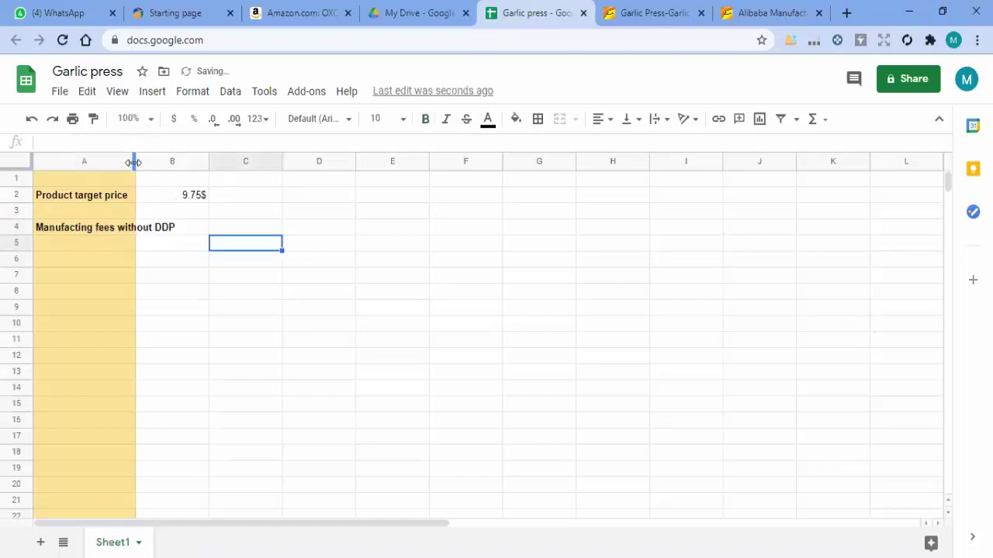
left_click_drag(133, 162, 177, 161)
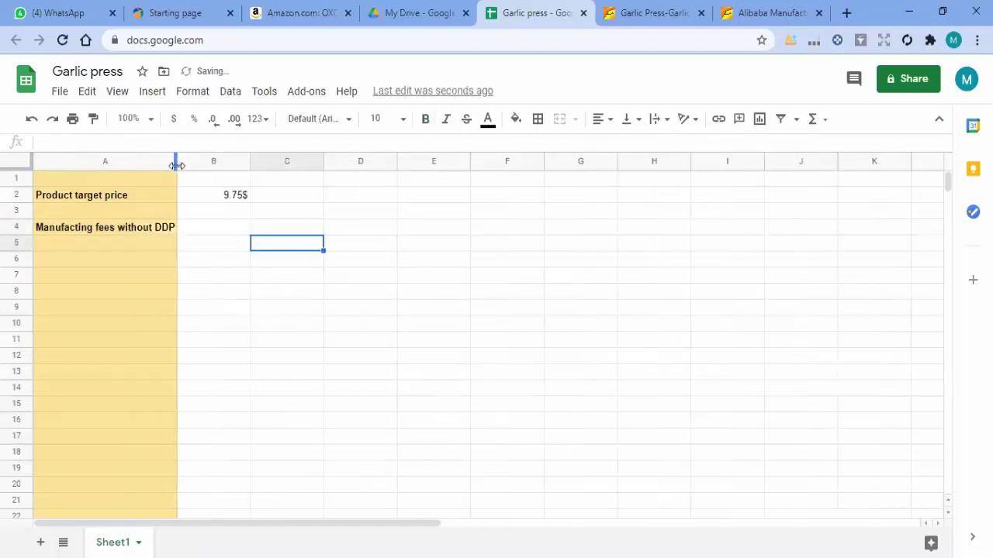
Enter 0.7$ in cell B4 as the manufacturing fee without DDP.
left_click(223, 231)
type("0.7$")
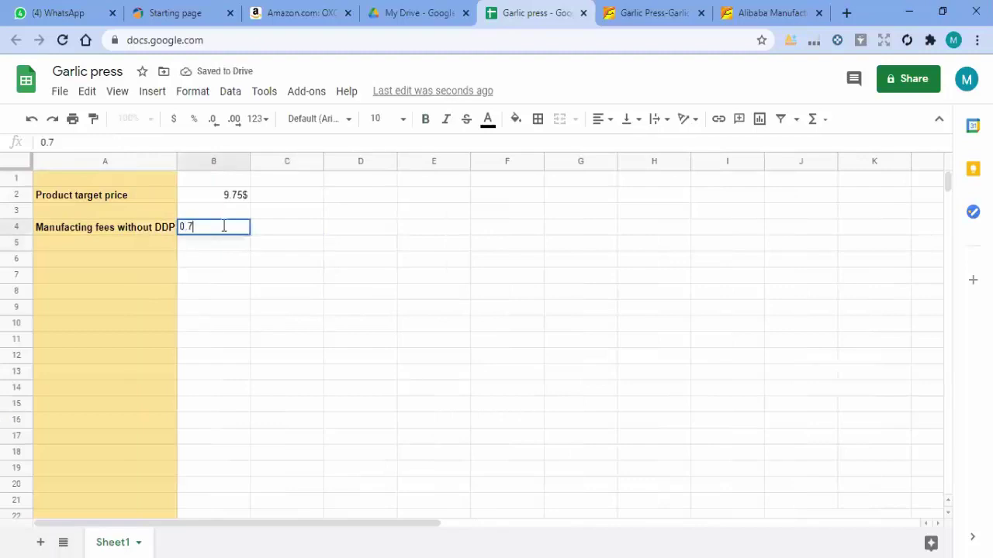
left_click(136, 244)
Add the label "Shipping fees" in cell A6.
left_click(111, 264)
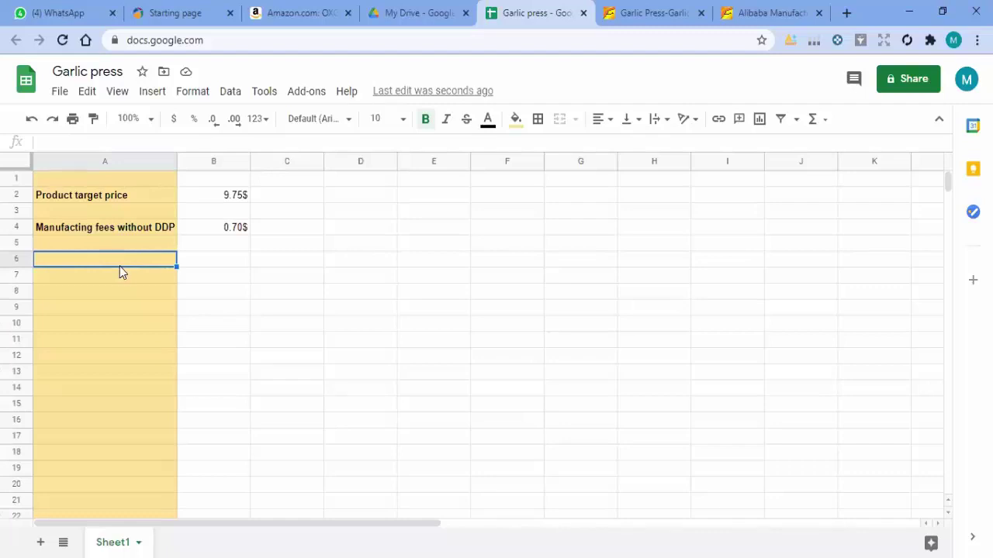
type("Shipping fees")
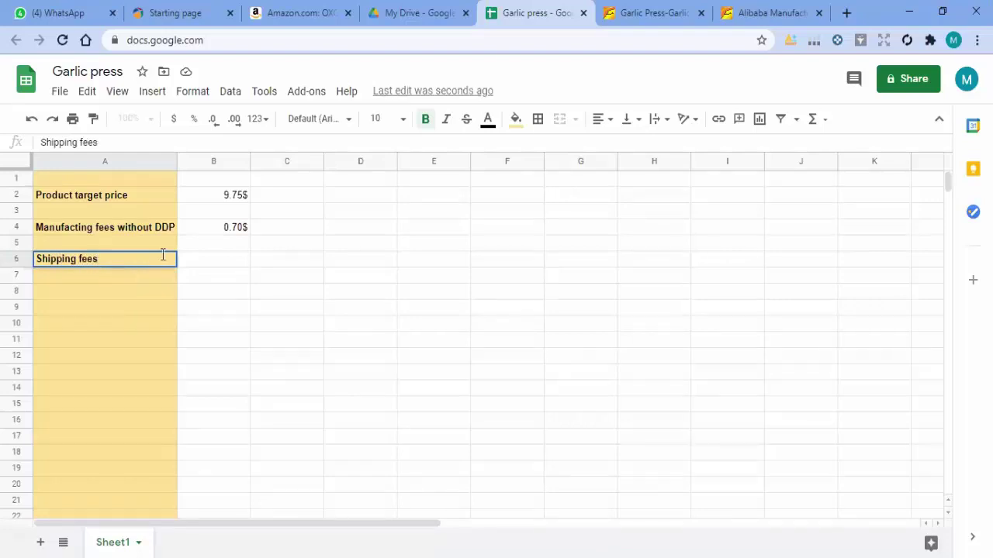
left_click(204, 269)
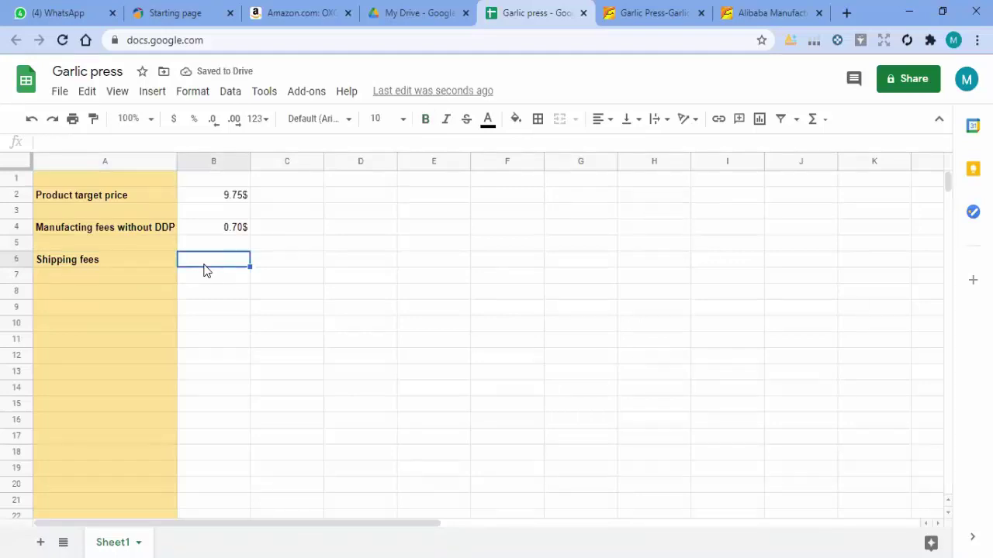
Extend the A6 label to "Shipping fees for Frieght Forwader", widen column A to fit it, and select cell B6.
left_click(152, 261)
left_click(110, 142)
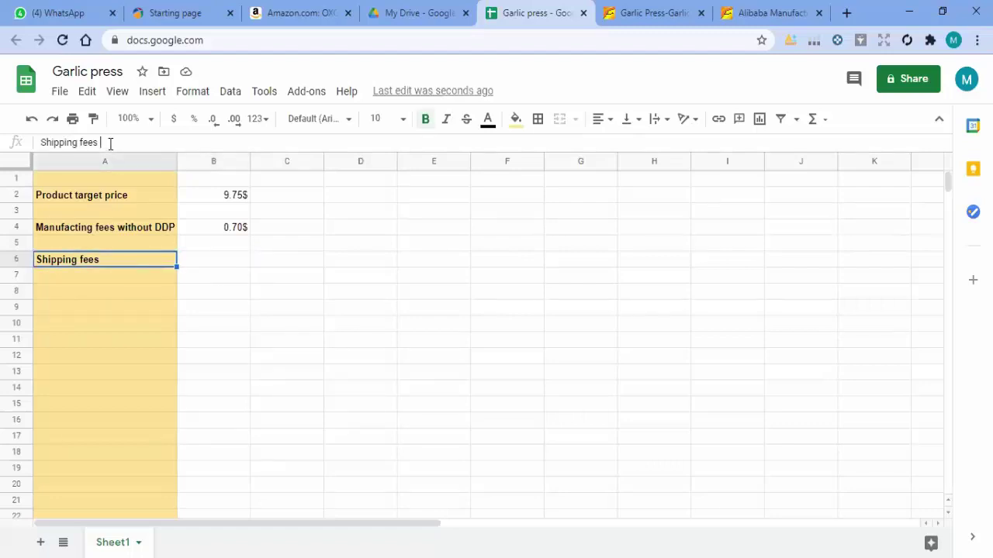
type("for")
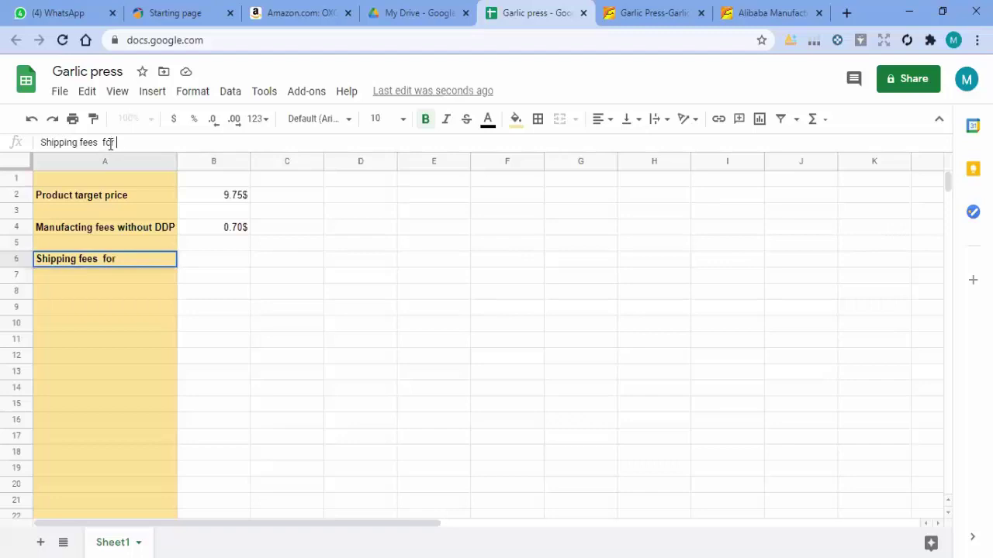
type(" Frieght Fo")
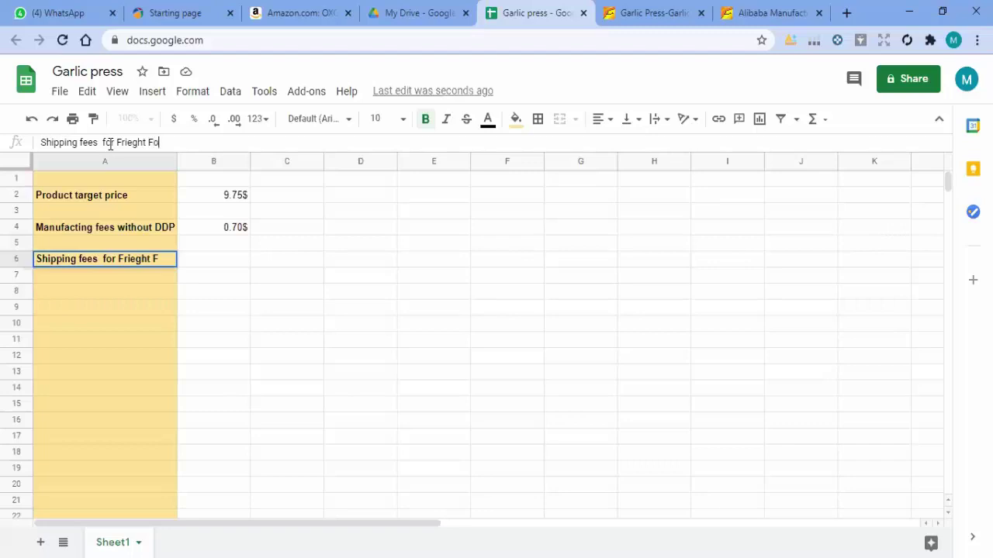
type("rwader")
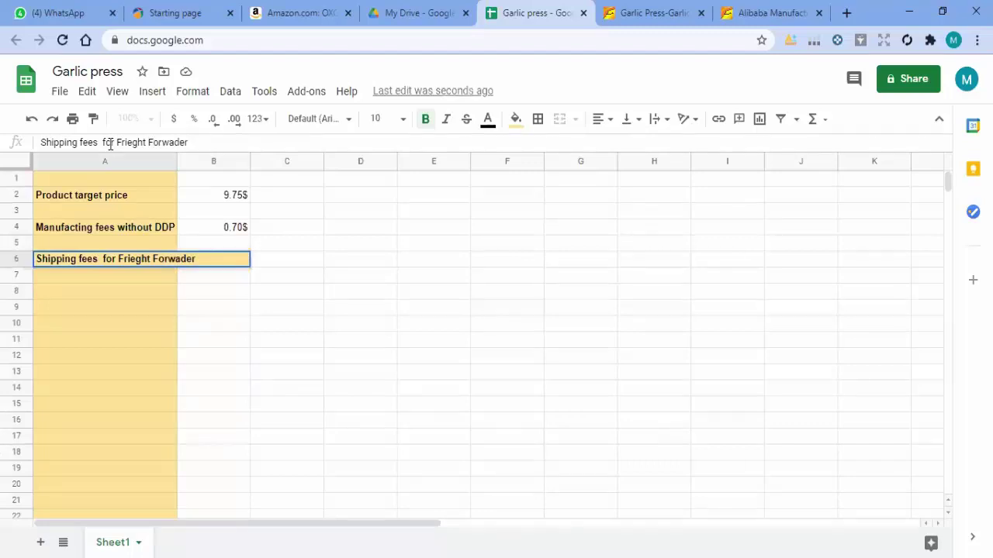
left_click(267, 340)
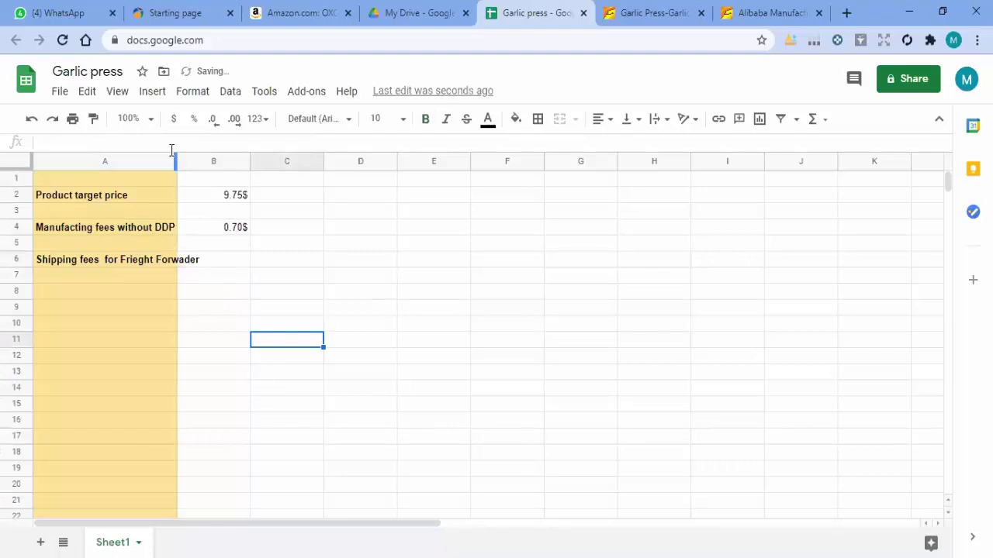
left_click_drag(176, 157, 202, 159)
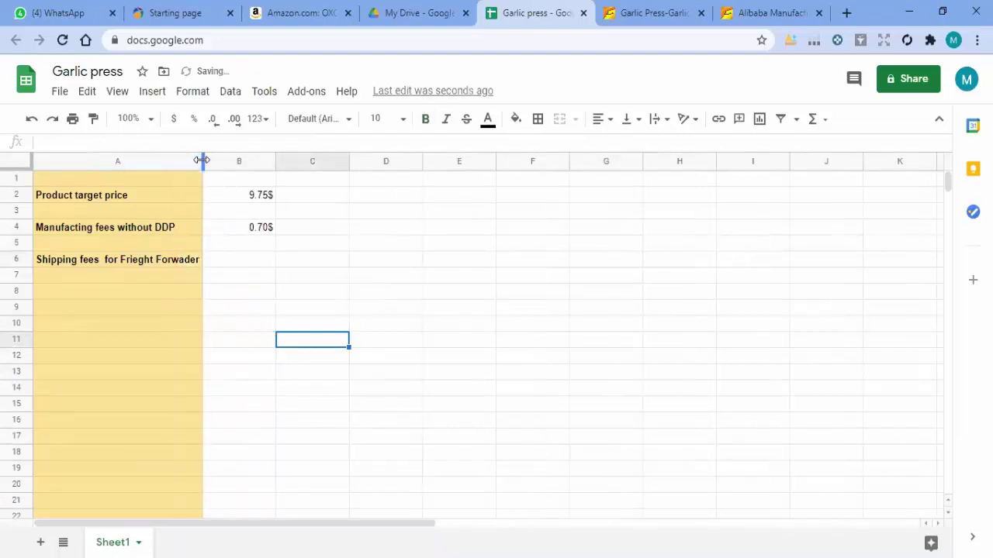
left_click(246, 264)
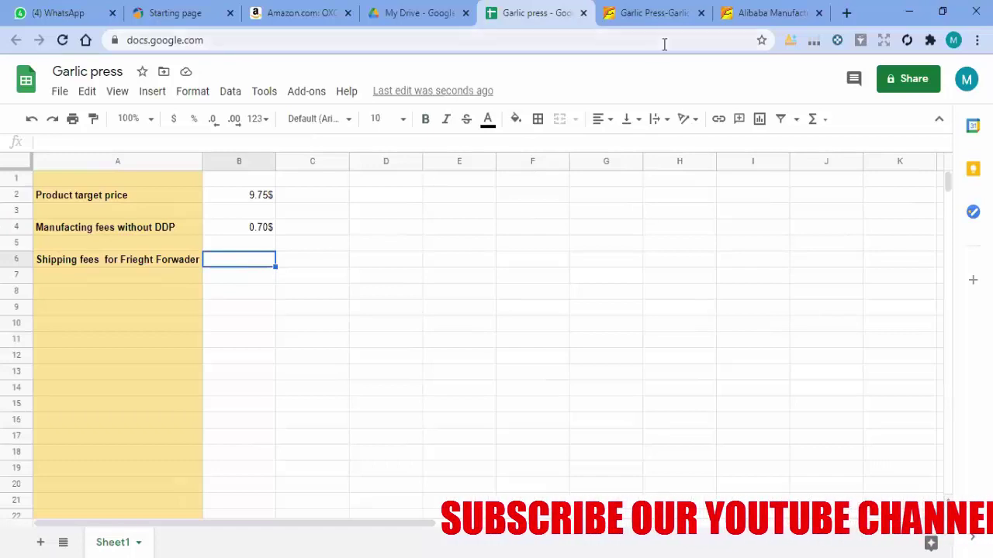
Close the Alibaba messenger tab and search Alibaba for "freight forwarder" in place of the garlic press search.
left_click(801, 10)
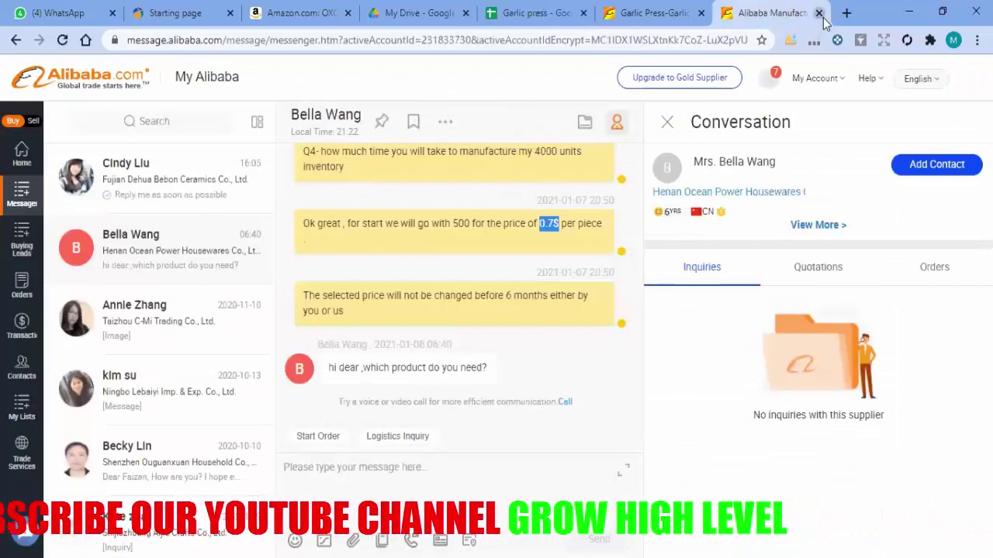
left_click(818, 13)
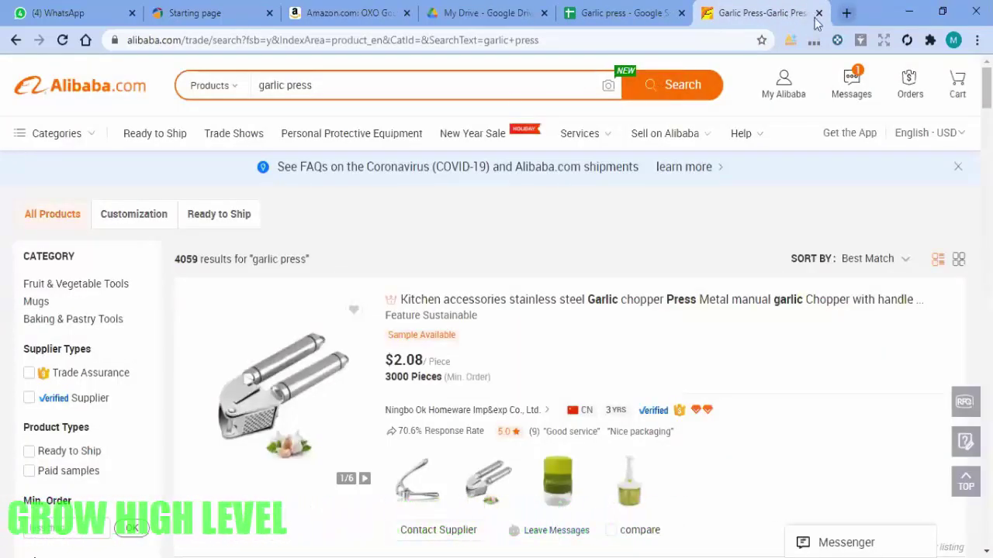
left_click(315, 85)
key("BackSpace")
key("BackSpace")
key("BackSpace")
key("BackSpace")
key("BackSpace")
key("BackSpace")
key("BackSpace")
key("BackSpace")
key("BackSpace")
key("BackSpace")
key("BackSpace")
key("BackSpace")
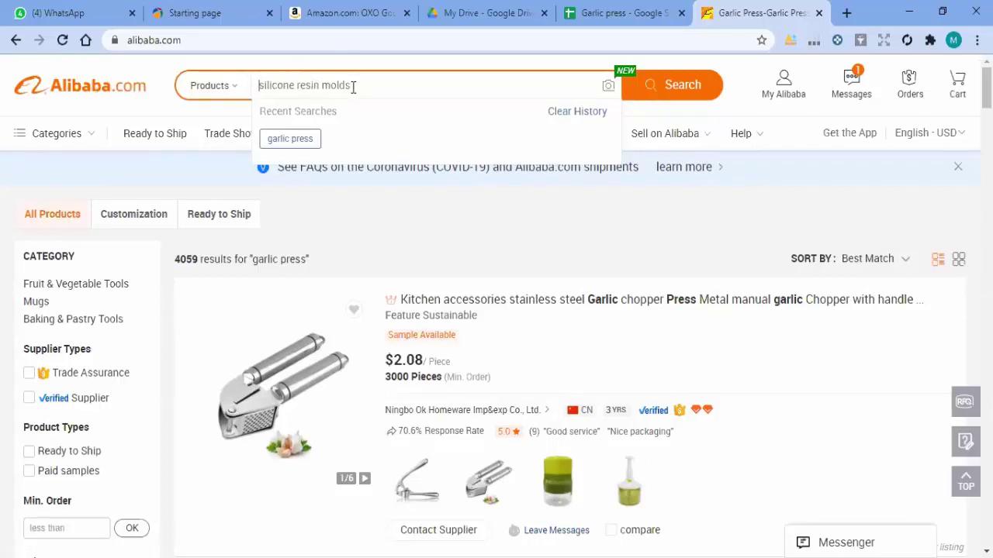
type("Fr")
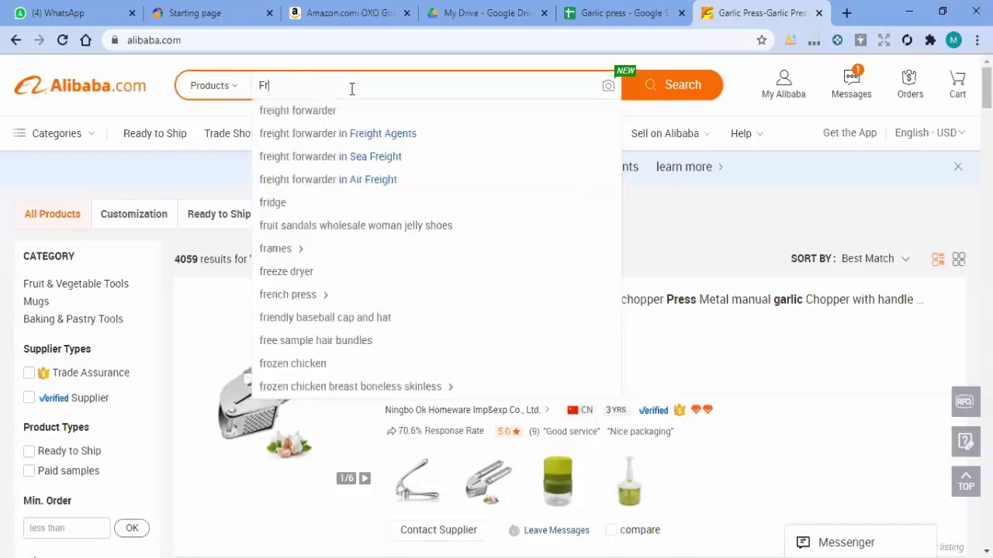
left_click(295, 117)
Examine the first freight forwarder results, comparing prices, response rates, years of operation and supplier badges.
mouse_move(556, 136)
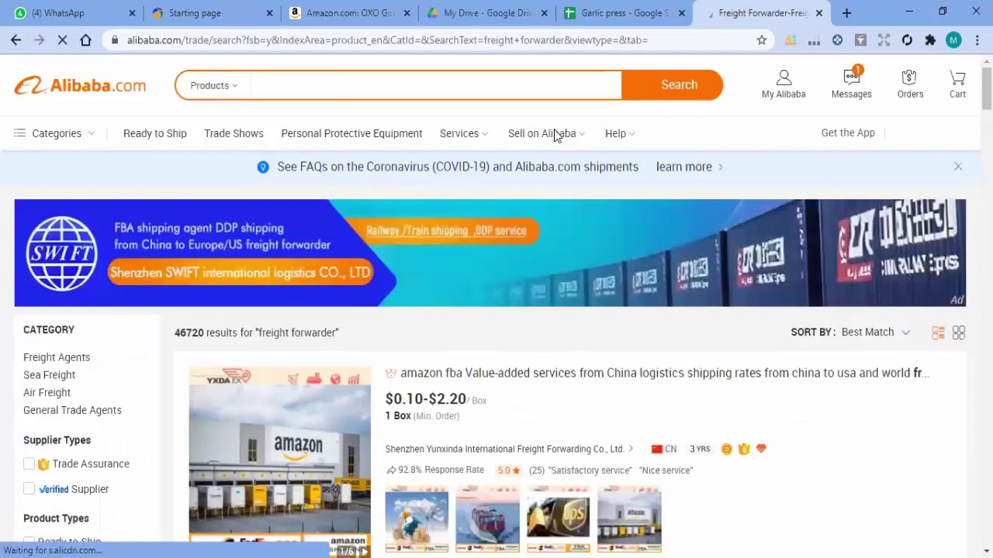
scroll(554, 134, "down", 1)
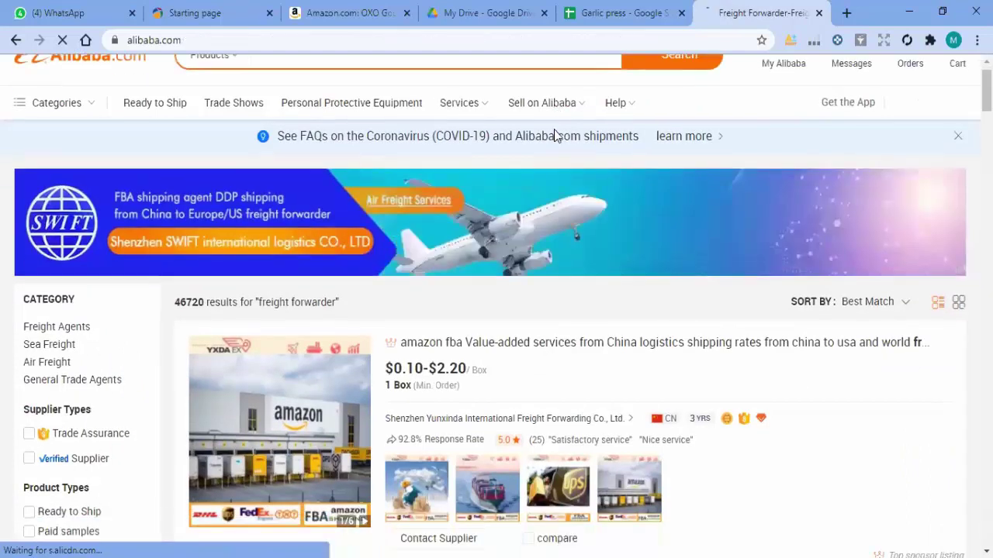
scroll(554, 134, "down", 3)
scroll(554, 133, "down", 1)
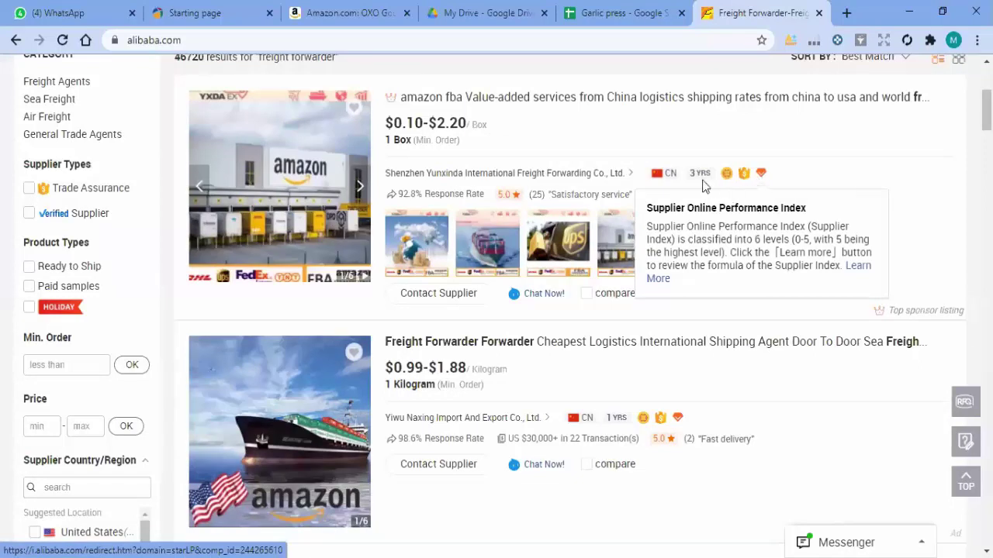
mouse_move(703, 186)
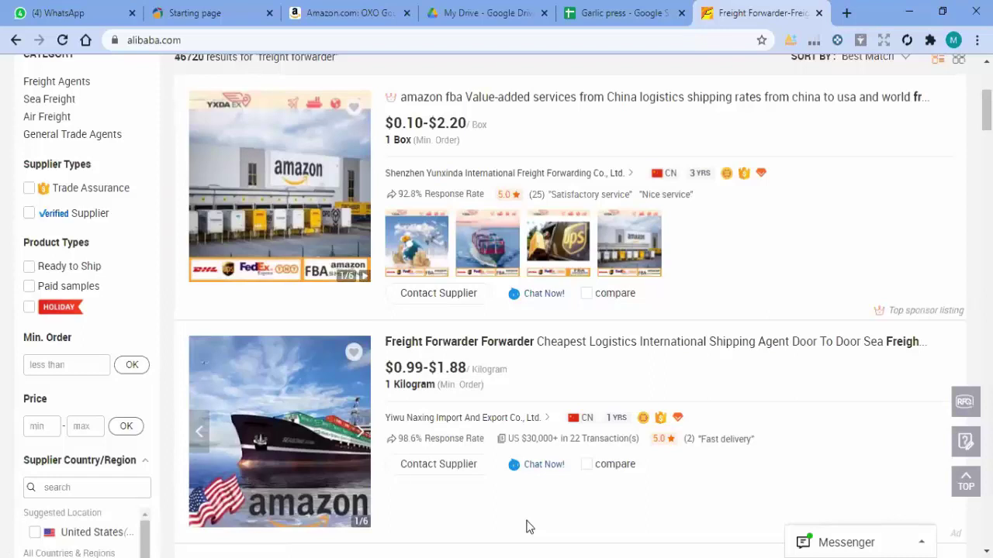
scroll(528, 528, "down", 2)
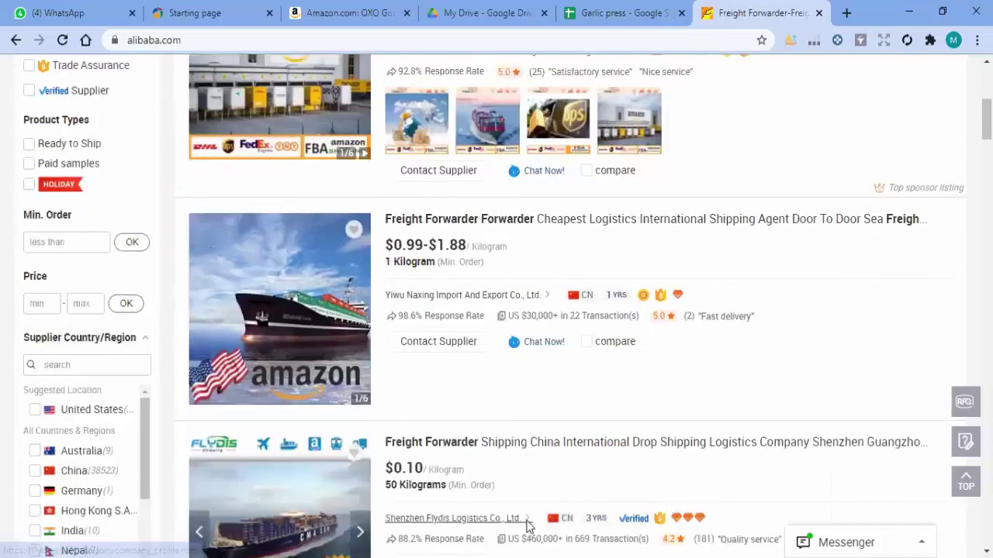
scroll(527, 526, "down", 2)
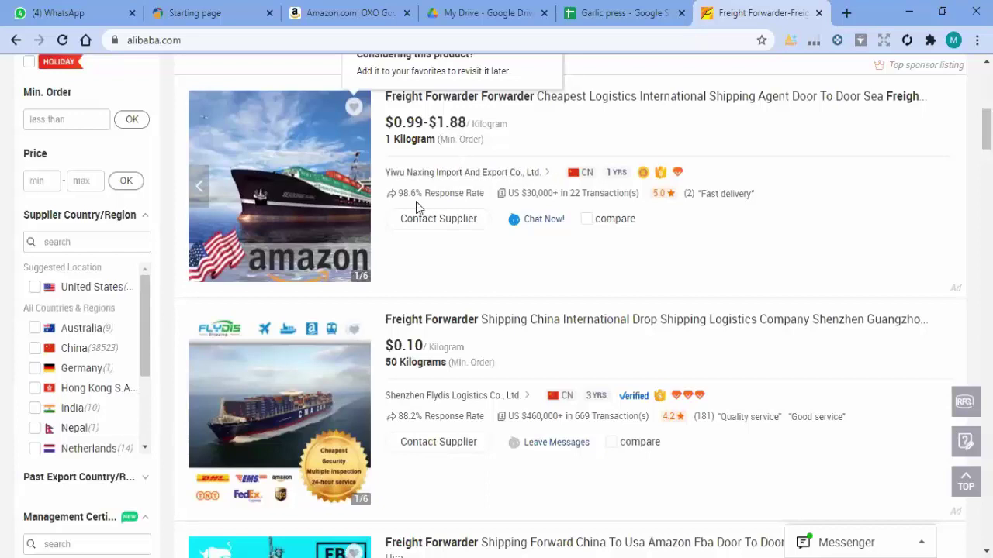
mouse_move(480, 192)
mouse_move(607, 175)
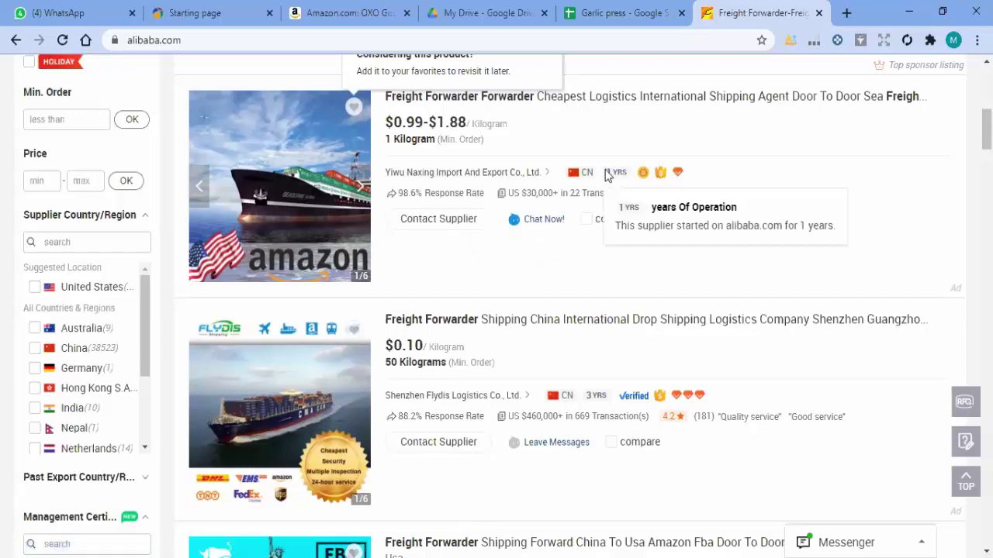
Open the Yiwu Naxing and Shenzhen Flydis listings in separate tabs, checking the Flydis verification badges, and bring up the Yiwu Naxing page.
left_click(549, 95)
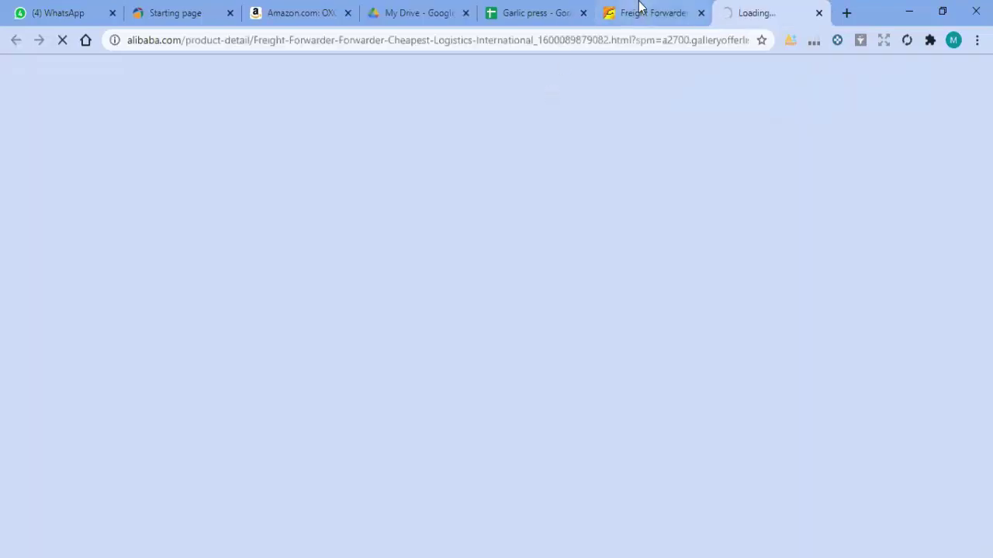
left_click(643, 10)
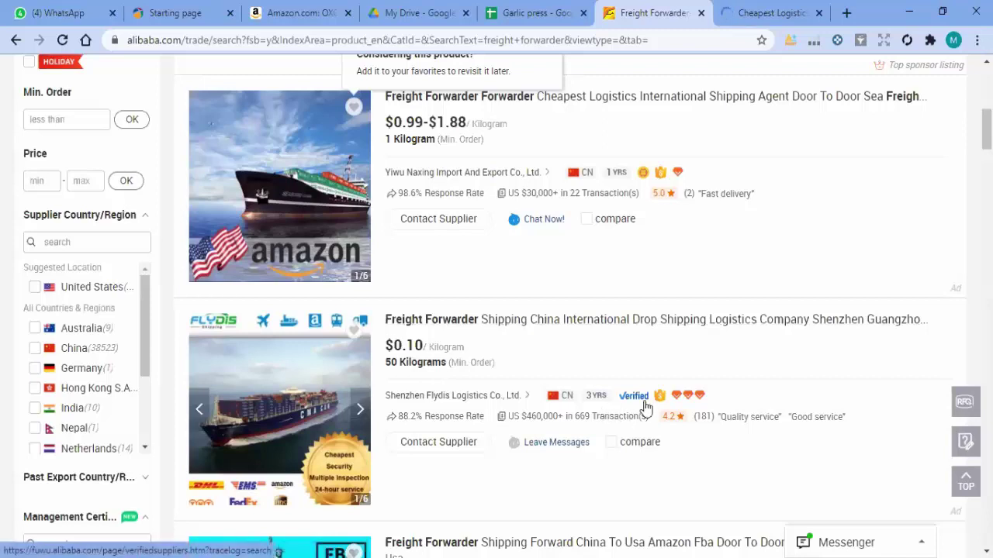
mouse_move(689, 404)
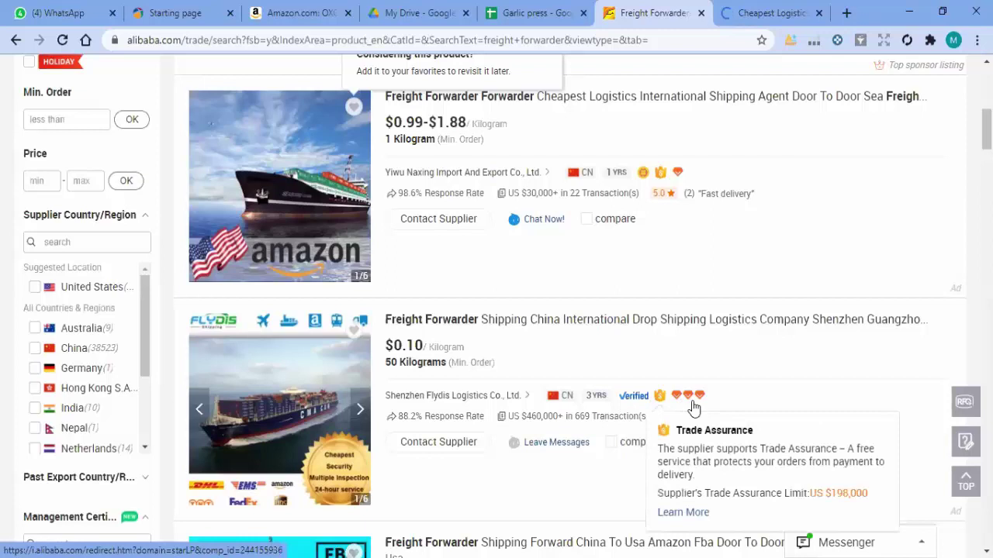
mouse_move(625, 409)
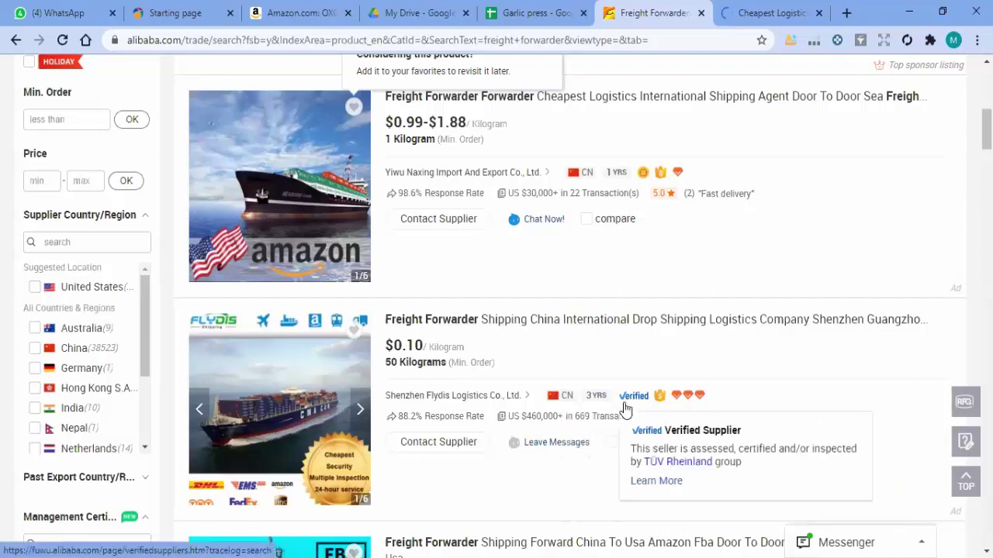
left_click(560, 319)
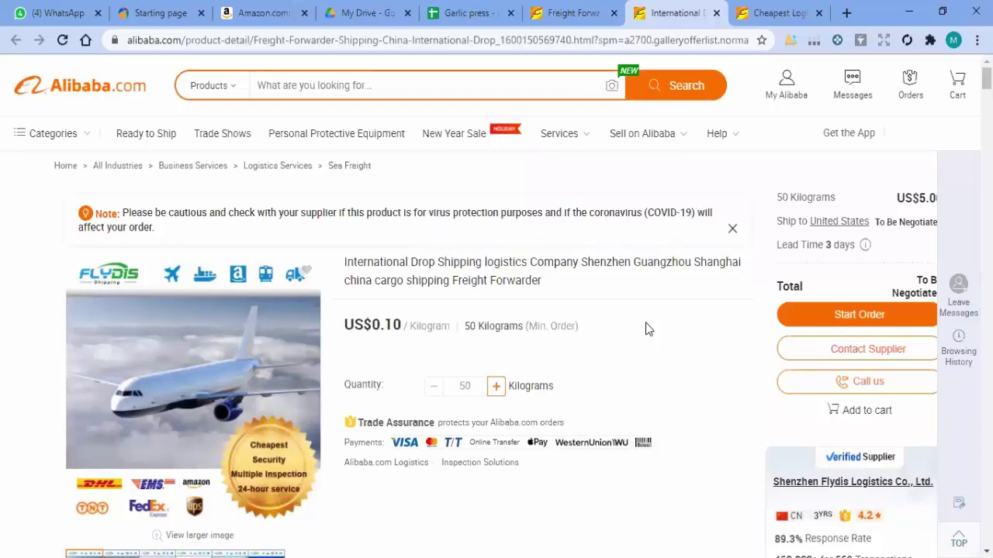
left_click(586, 24)
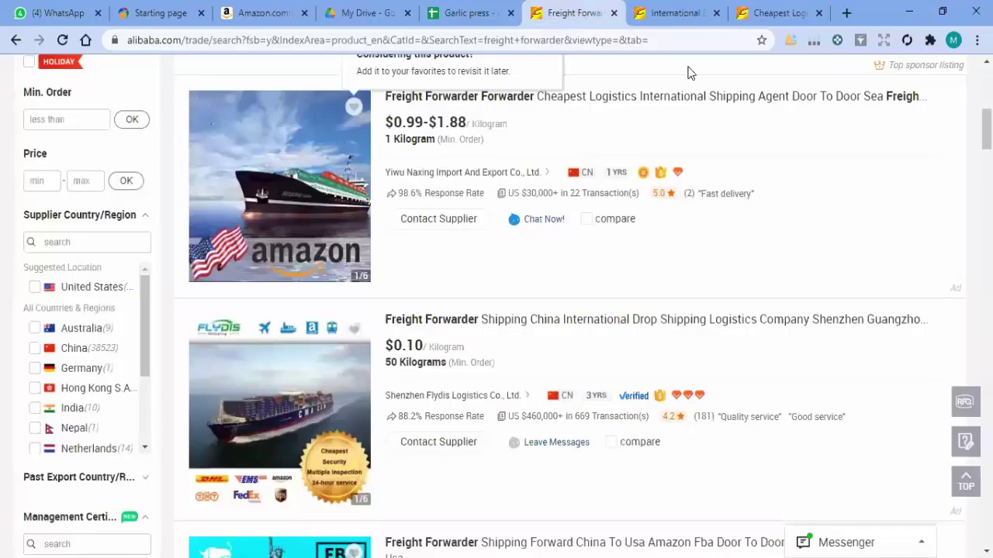
key("ctrl+Tab")
key("ctrl+Tab")
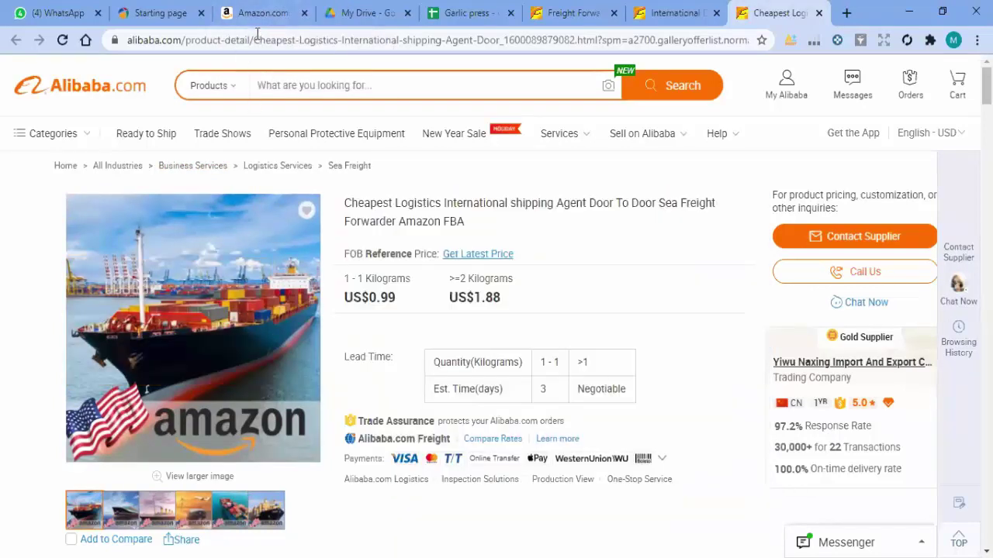
Switch to the Amazon tab, return to the garlic press search results, and open the ZESPROKA Garlic Press page.
left_click(256, 26)
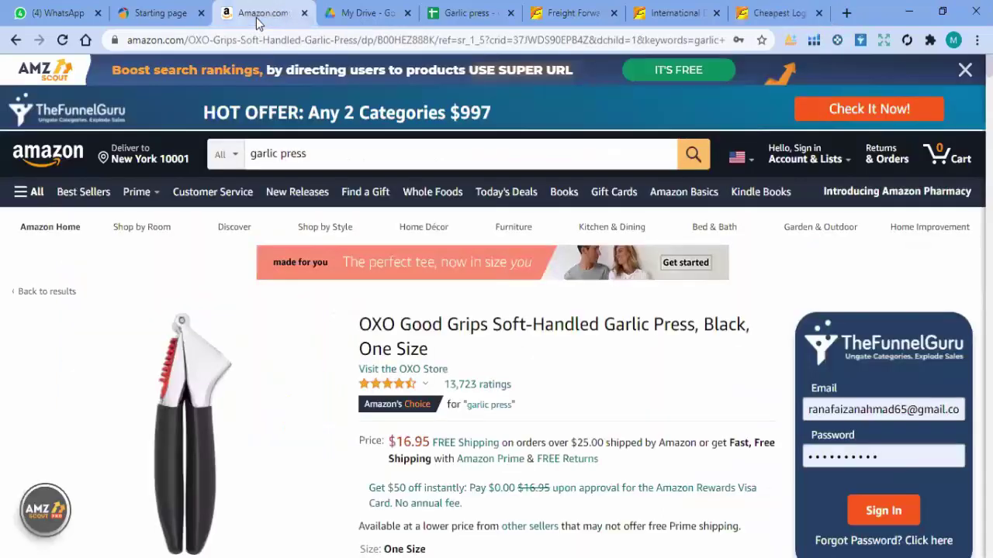
left_click(11, 46)
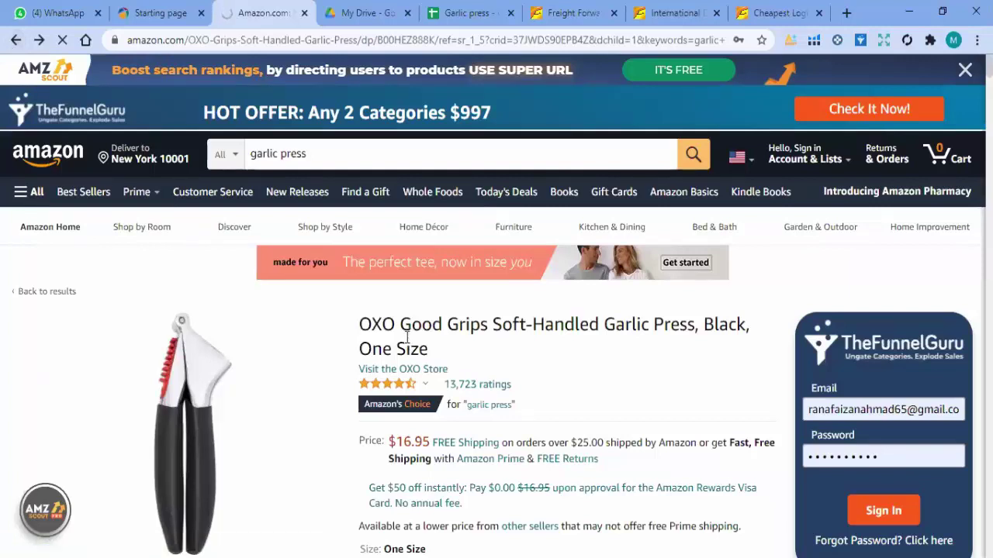
key("alt+Left")
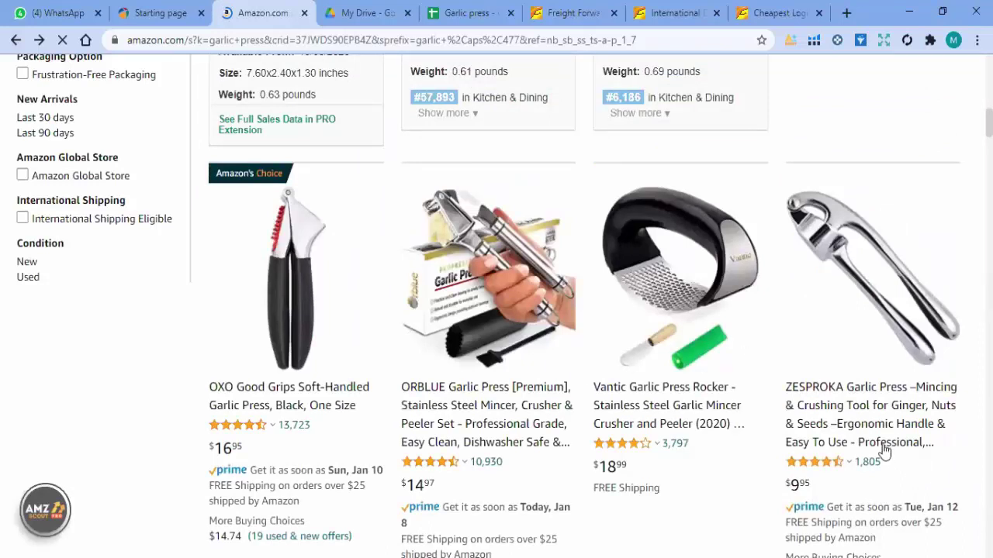
left_click(856, 417)
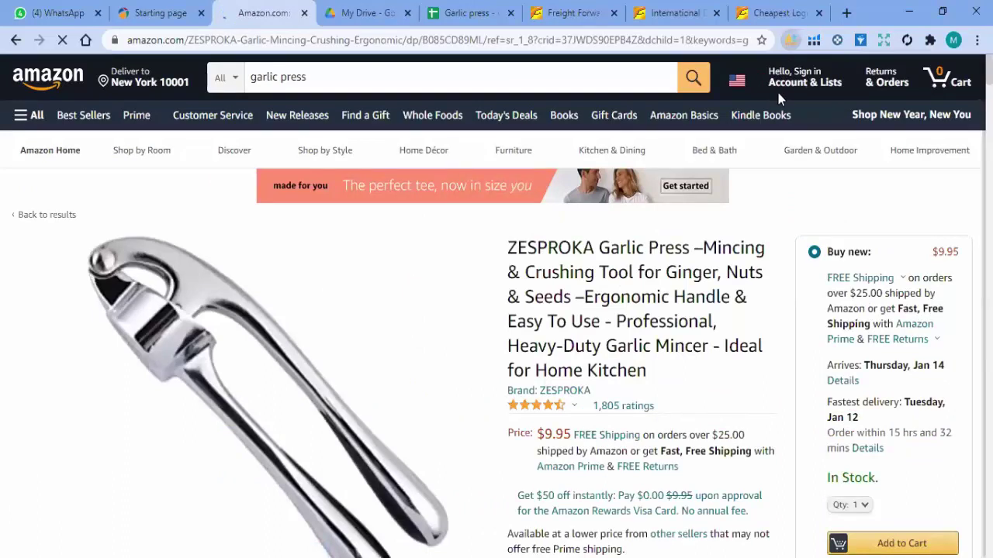
Run the AMZScout Calculator on the ZESPROKA product and check its product cost and shipping cost.
left_click(790, 40)
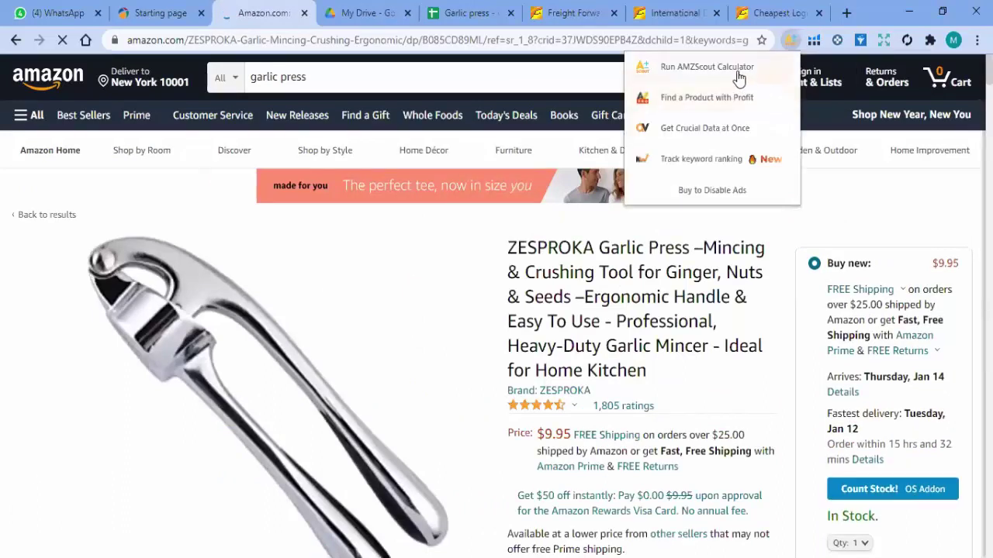
left_click(737, 72)
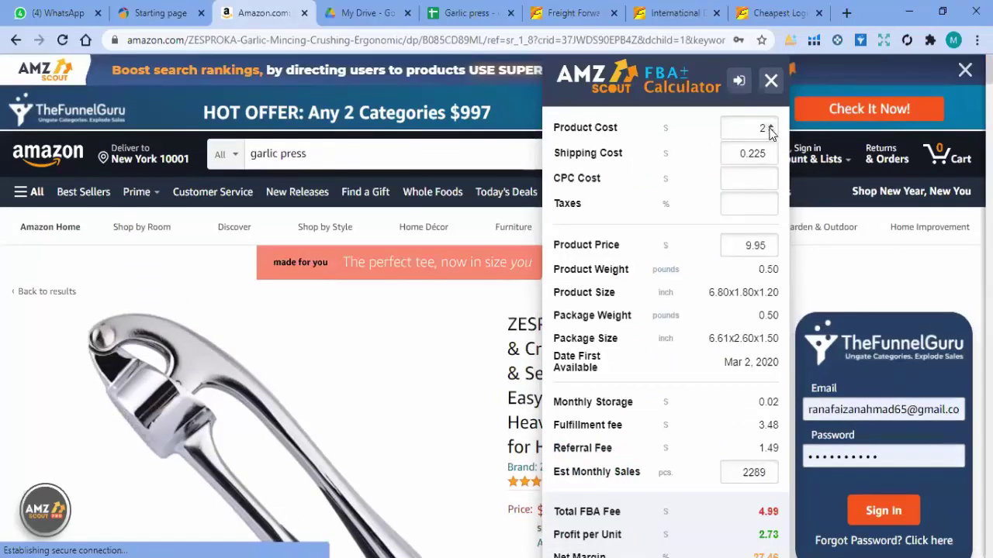
left_click(765, 133)
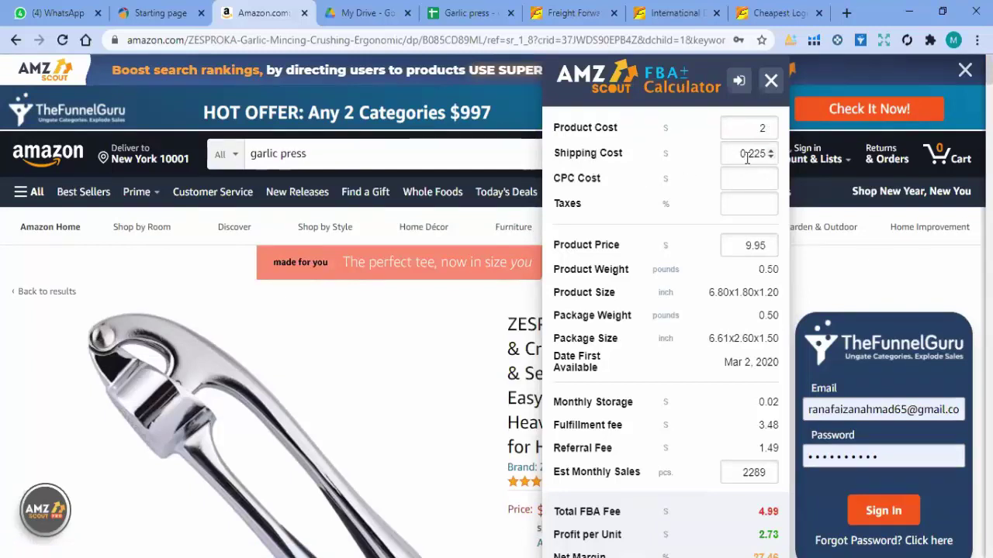
Review the per-kilogram rates on the Yiwu Naxing freight listing, and switch back to the Garlic press spreadsheet.
left_click(759, 14)
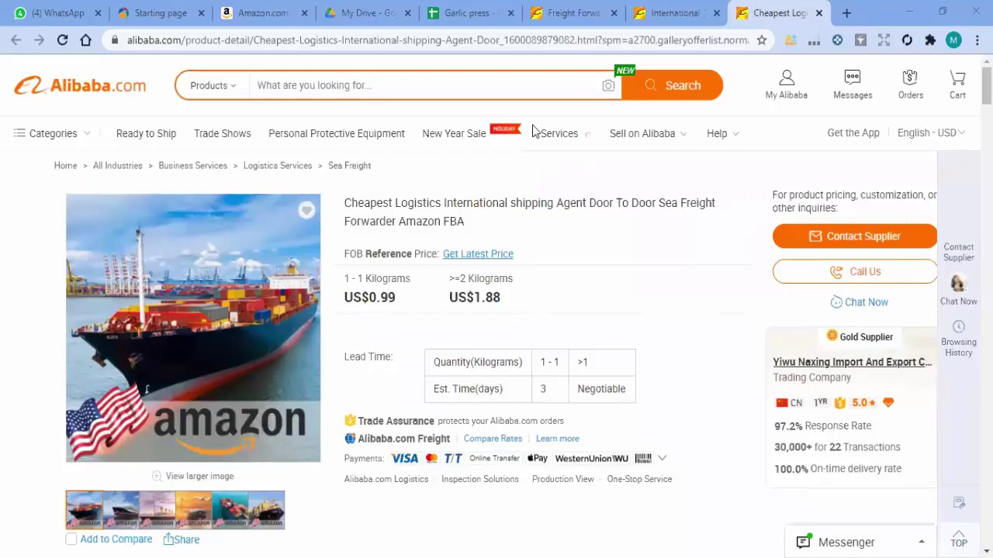
mouse_move(552, 133)
mouse_move(456, 460)
mouse_move(661, 478)
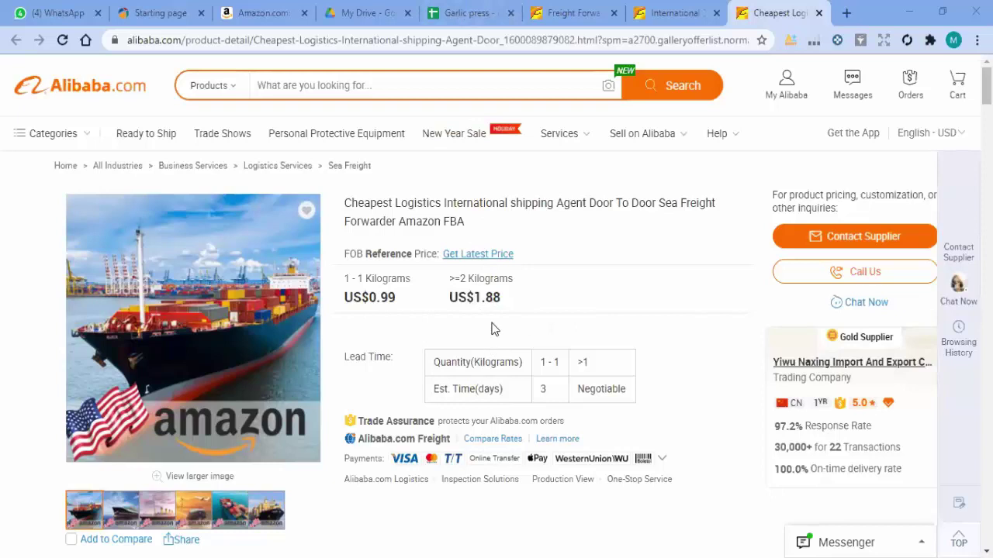
left_click(447, 22)
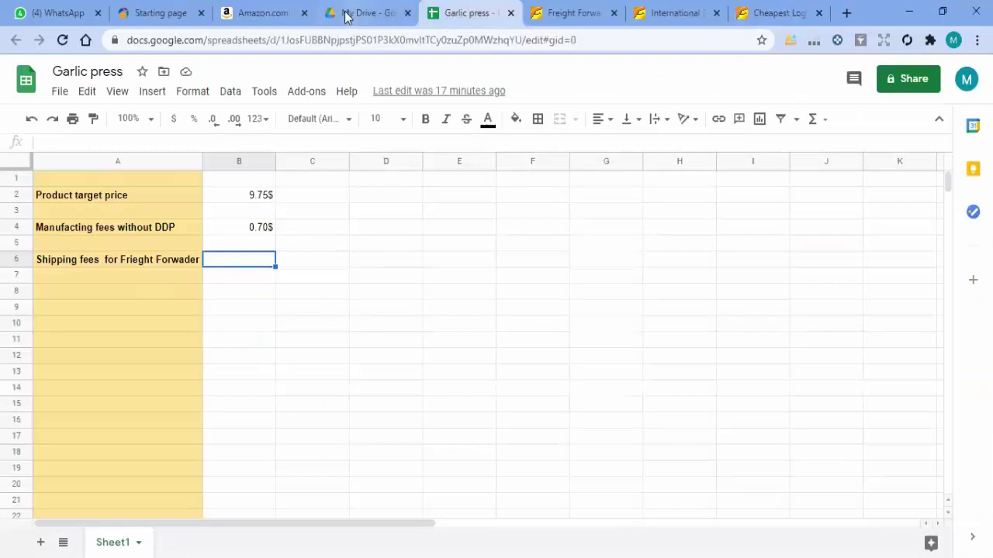
Check the product weight in the Amazon page's FBA calculator and the per-kilogram rates in the Alibaba freight forwarder results.
left_click(247, 16)
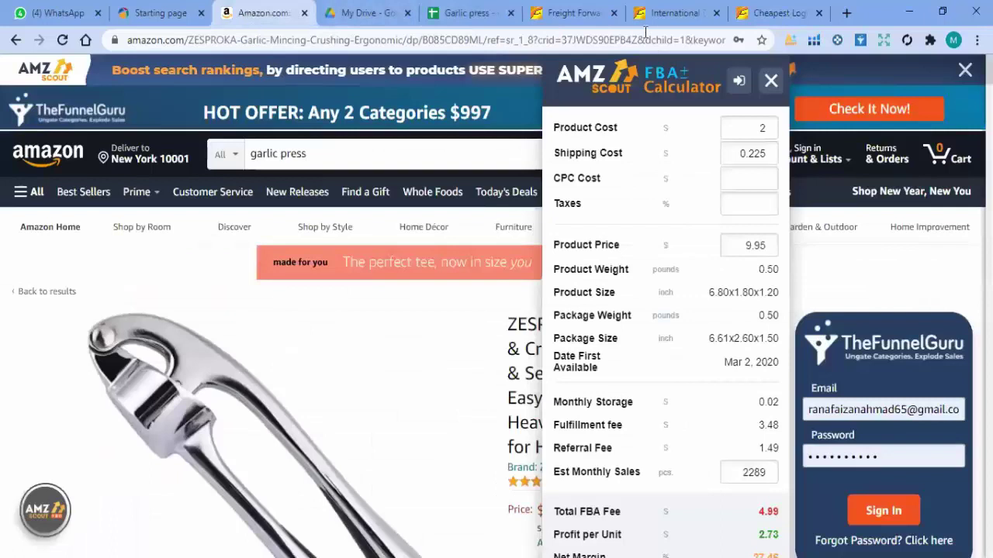
left_click(569, 16)
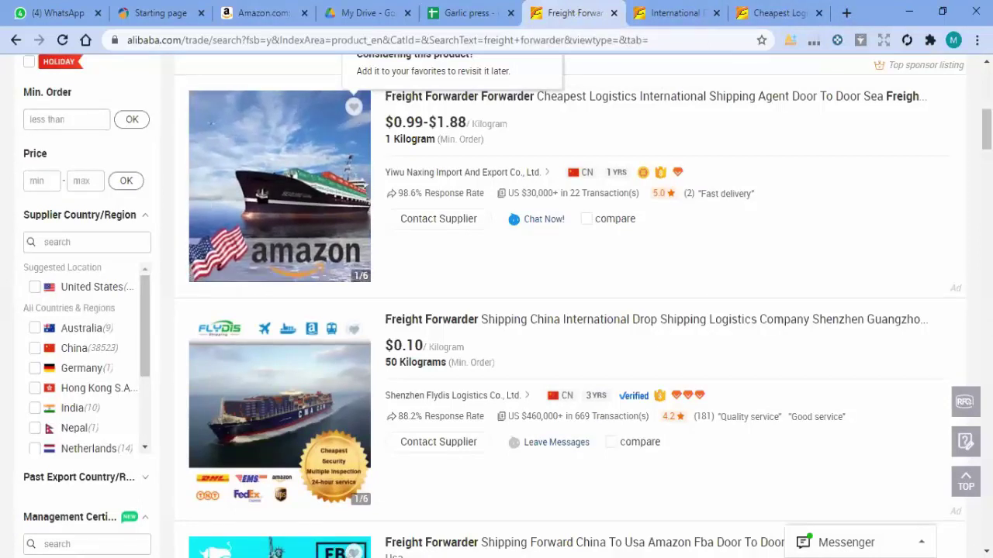
left_click(15, 40)
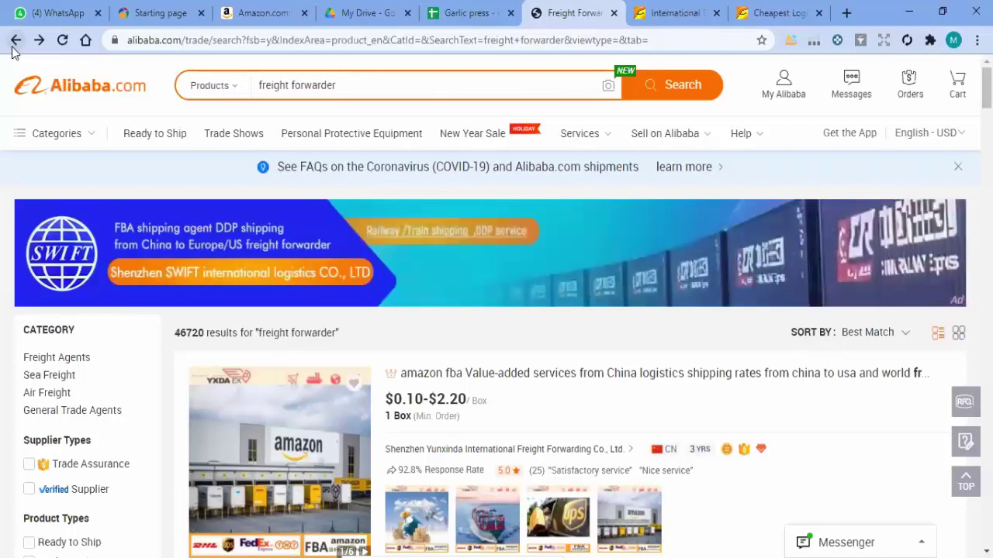
Return to the Garlic press spreadsheet and enter 1.69$ as the freight forwarder shipping fee in cell B6.
left_click(483, 11)
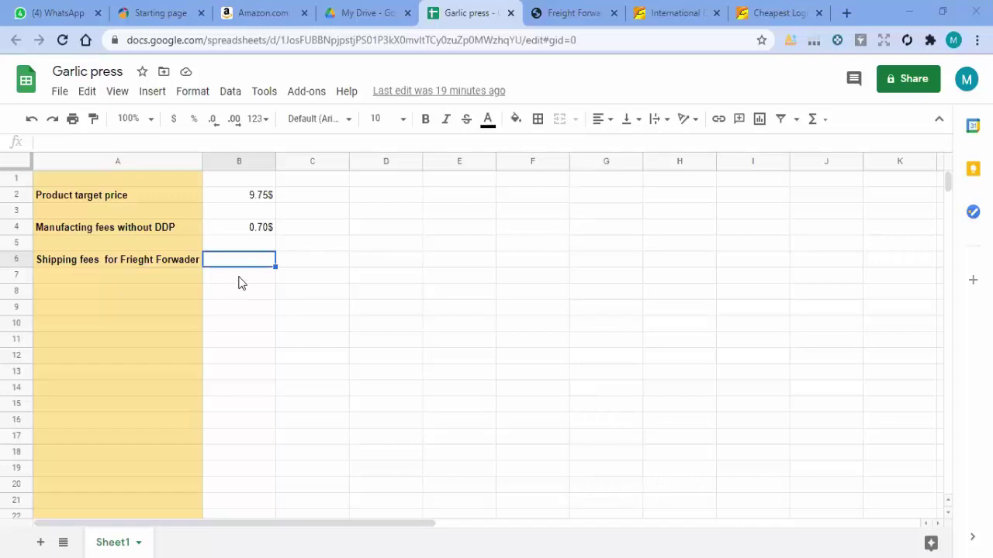
type("1")
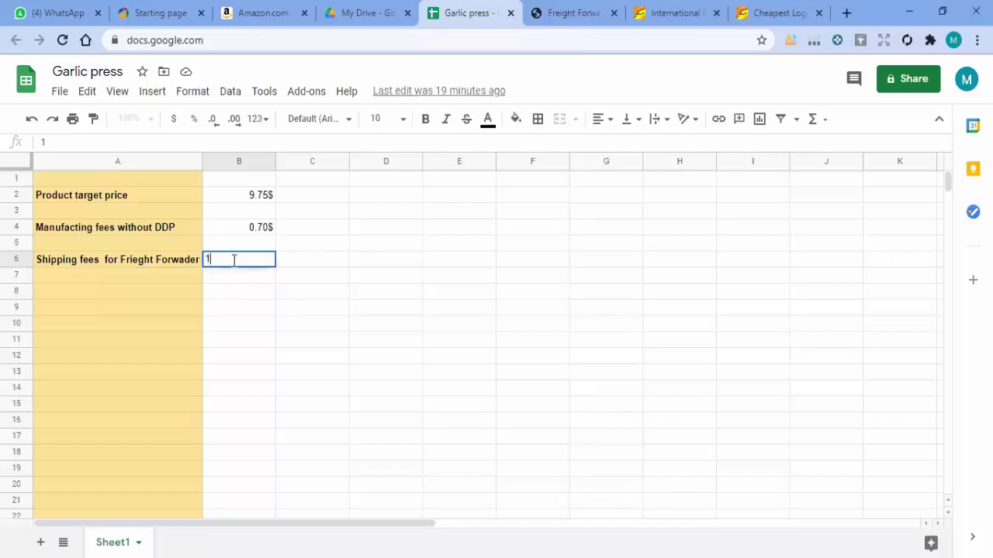
type(".692#")
key("BackSpace")
type("$")
Add the label "FBA Fees" in cell A8.
left_click(90, 293)
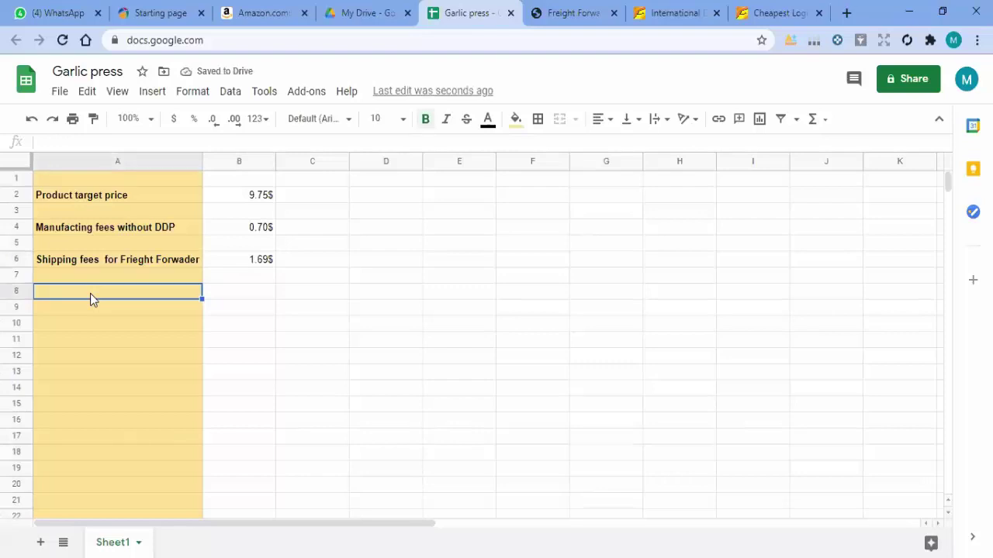
type("F")
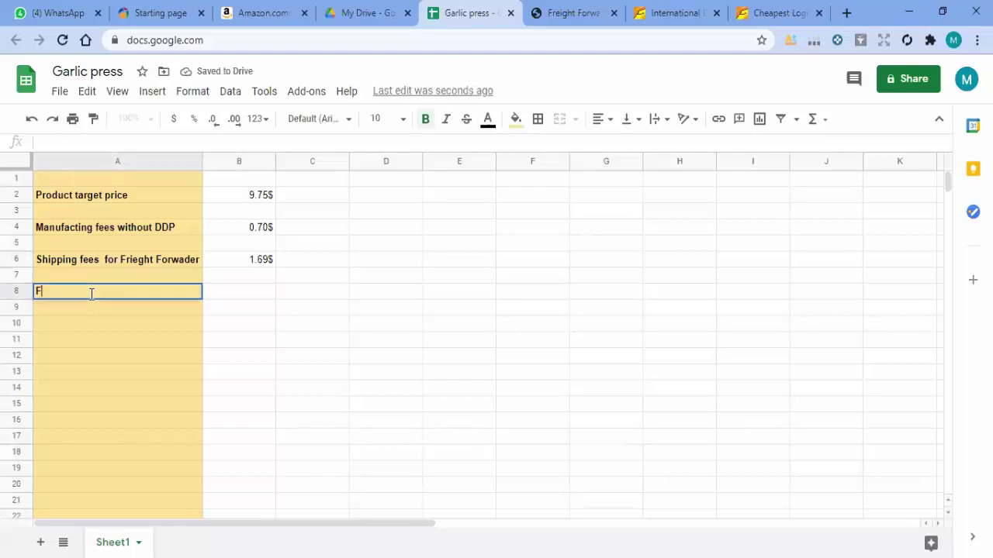
type("BA FE")
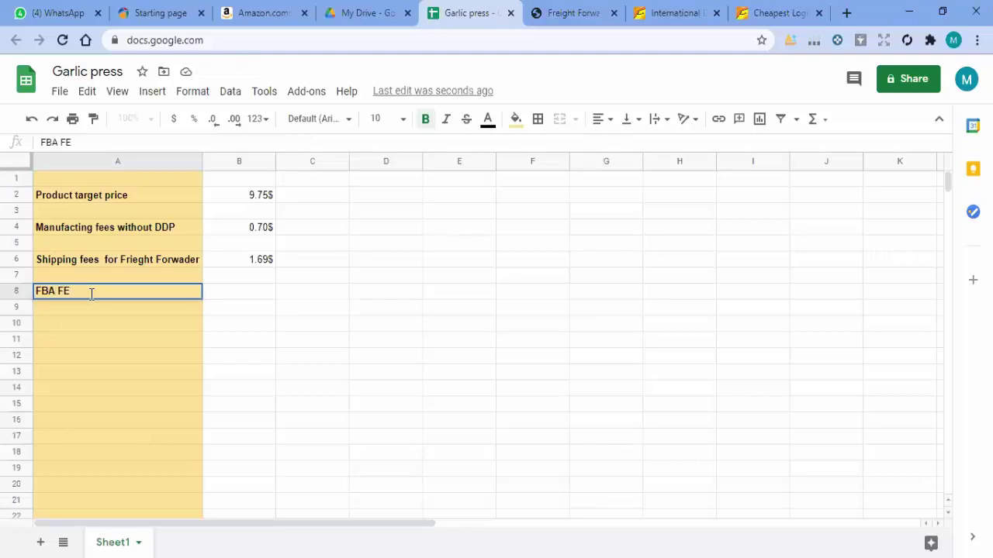
key("BackSpace")
type("ees")
Switch to the Amazon tab and set the Product Price in the AMZScout FBA calculator to 9.75.
left_click(256, 14)
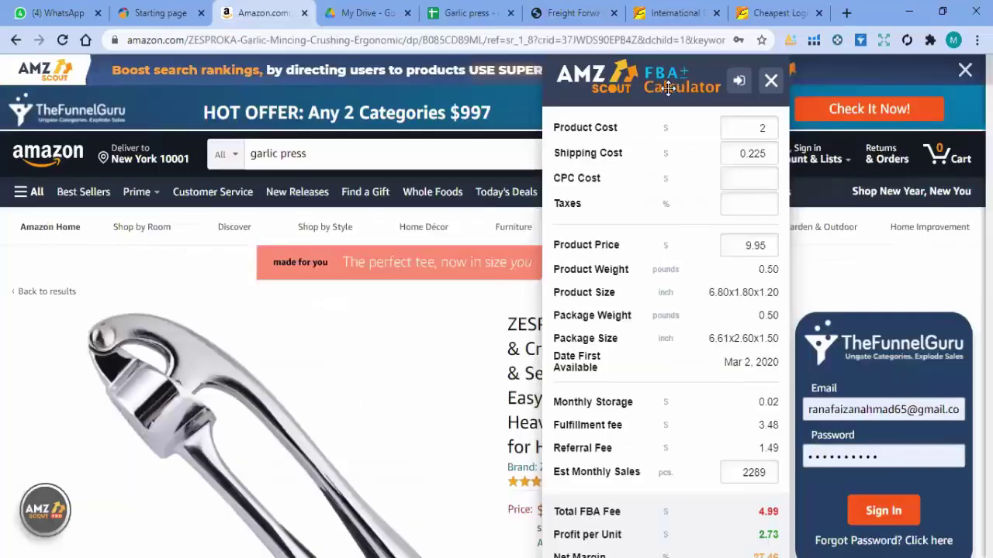
left_click_drag(660, 72, 662, 66)
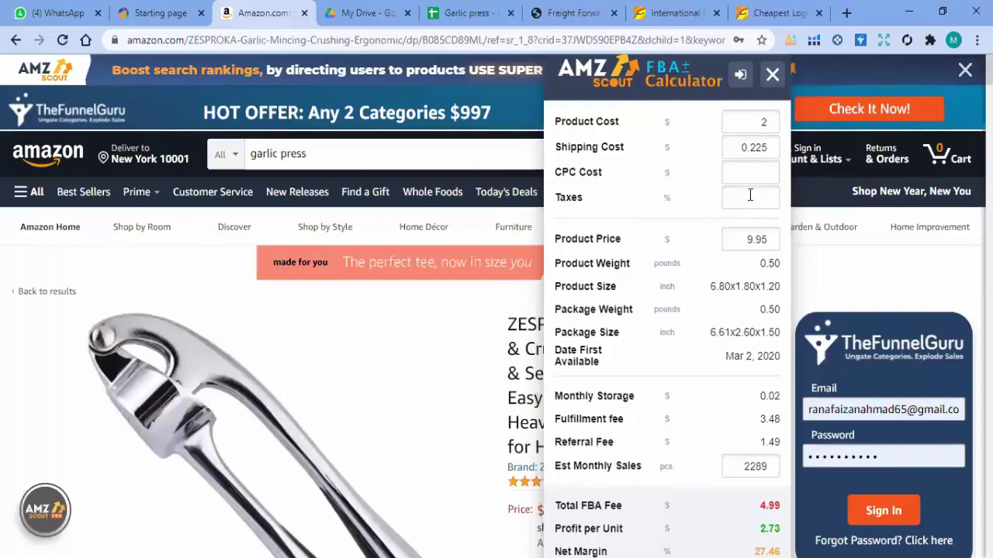
scroll(750, 196, "down", 1)
key("BackSpace")
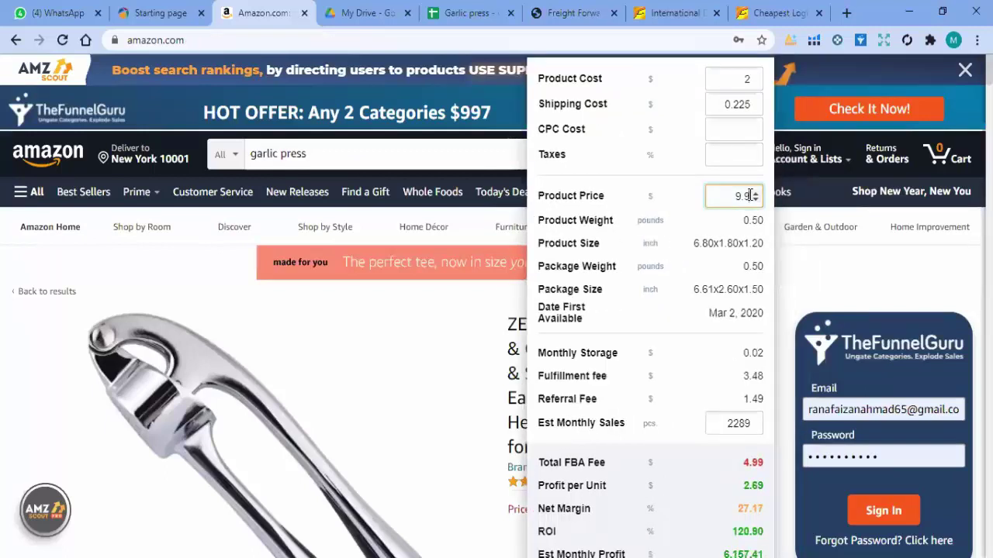
key("BackSpace")
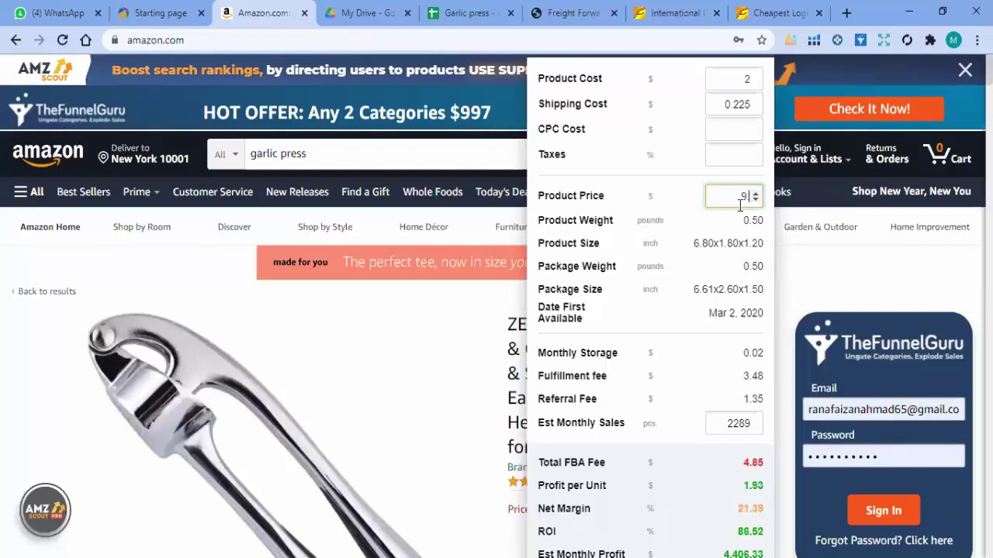
type(".75")
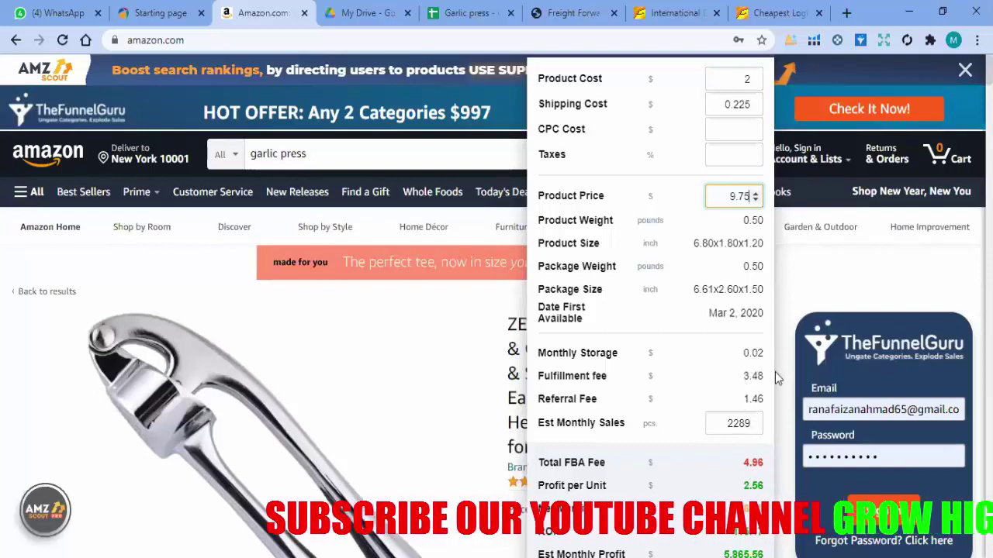
Highlight the calculator's fulfillment fee and enter 3.48$ beside FBA Fees in cell B8 of the Garlic press spreadsheet.
left_click_drag(764, 380, 556, 379)
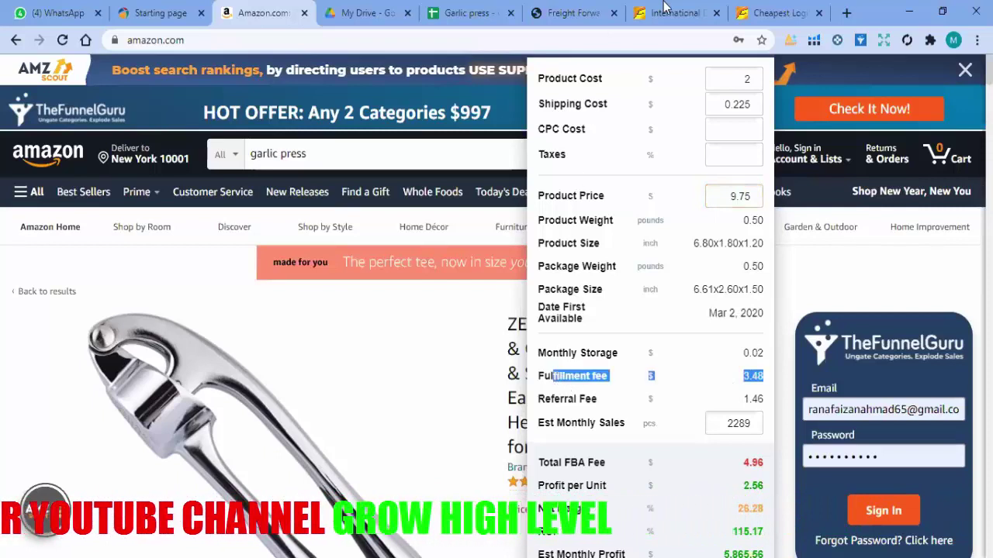
left_click(464, 13)
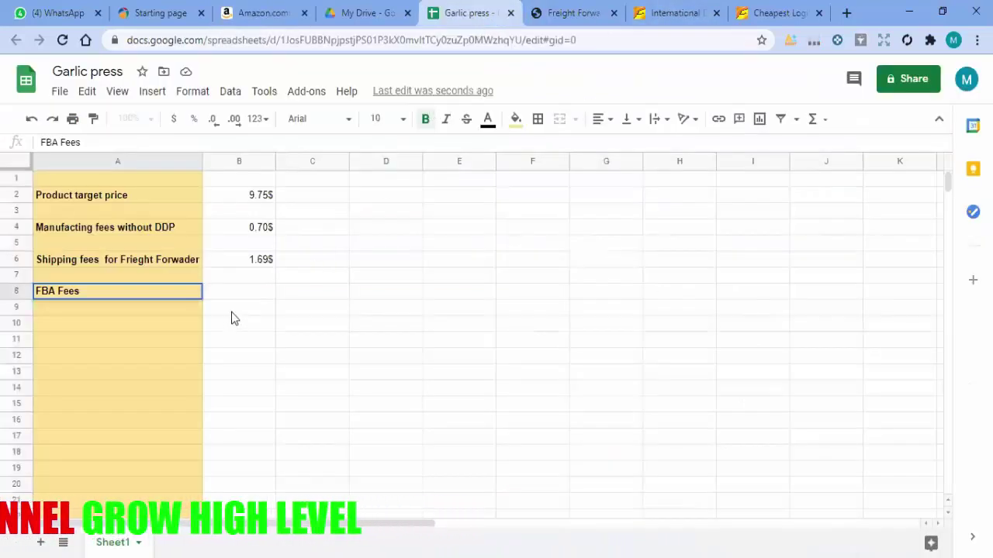
left_click(237, 293)
type("3.48")
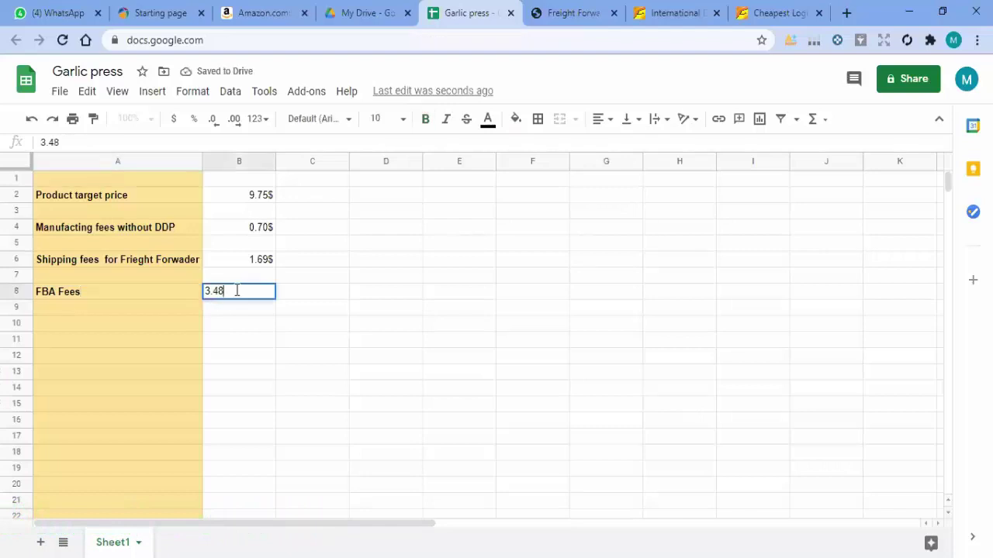
type("$")
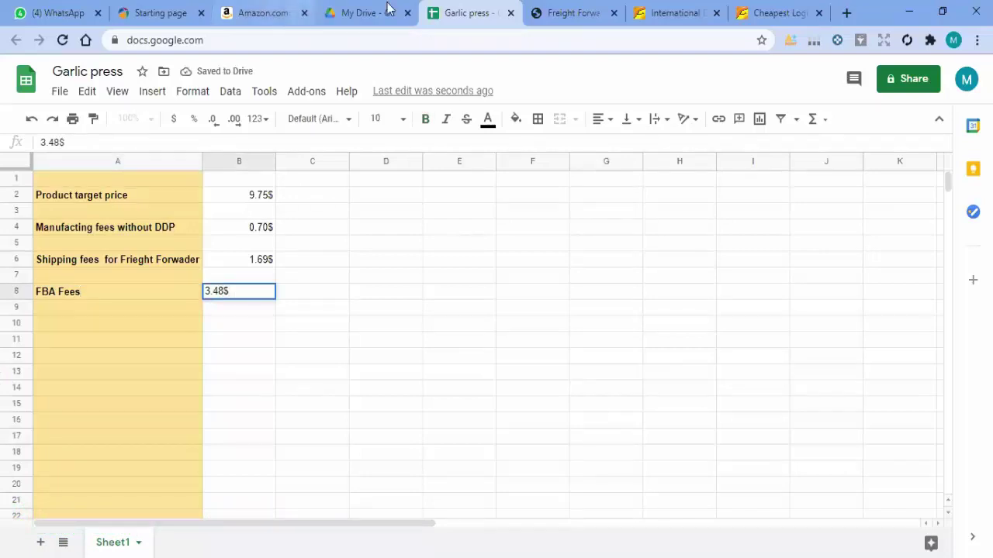
Go back to the Amazon tab and review the calculator's referral fee, total FBA fee and profit per unit.
left_click(357, 17)
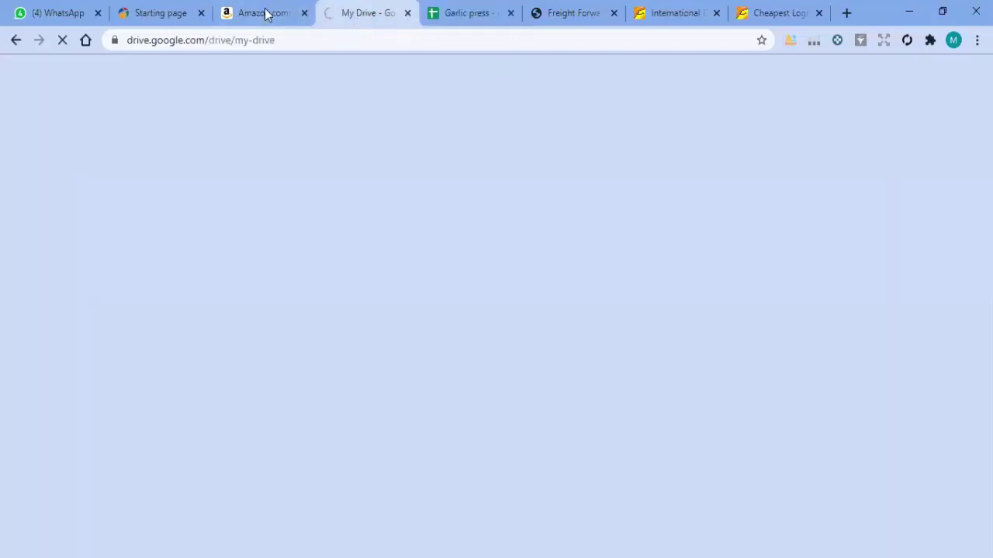
left_click(267, 15)
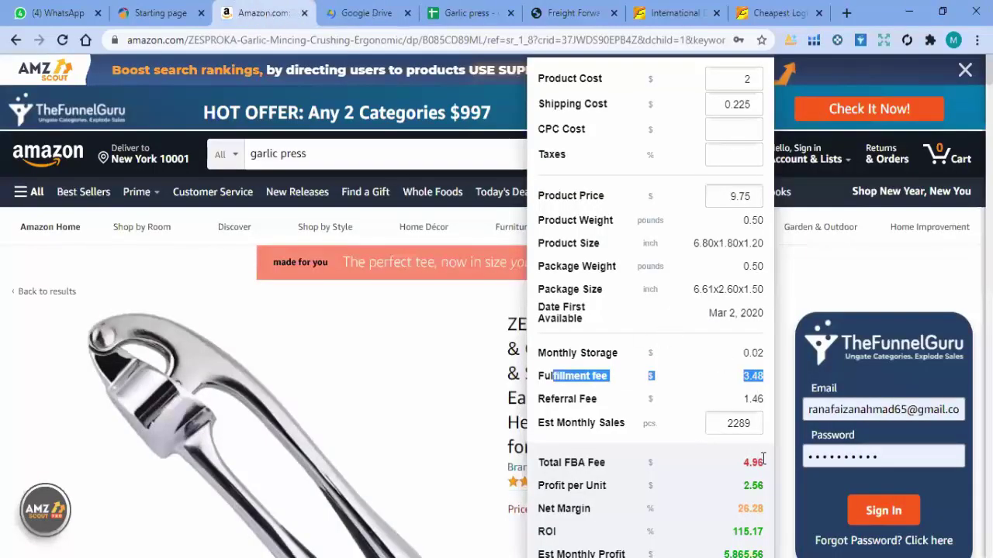
left_click_drag(489, 481, 532, 468)
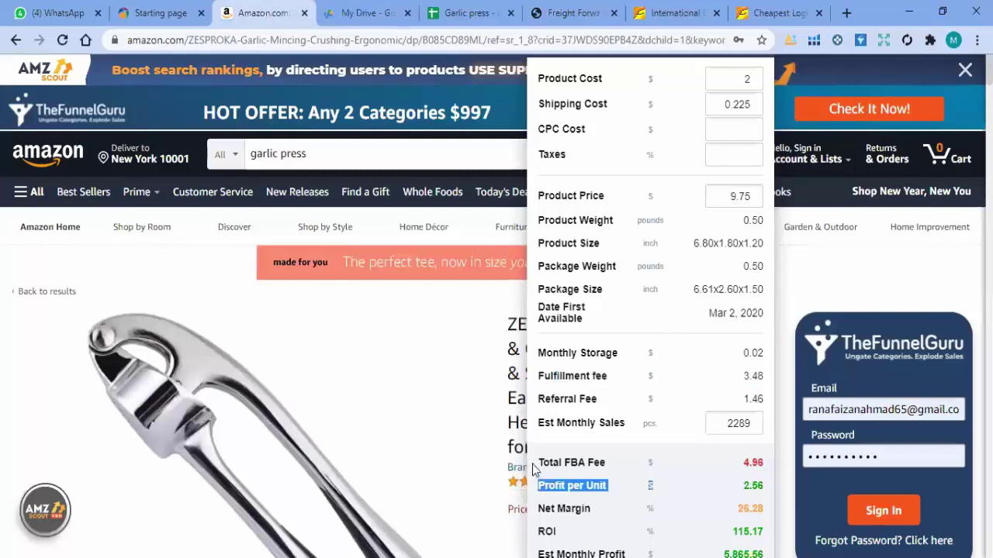
left_click(614, 448)
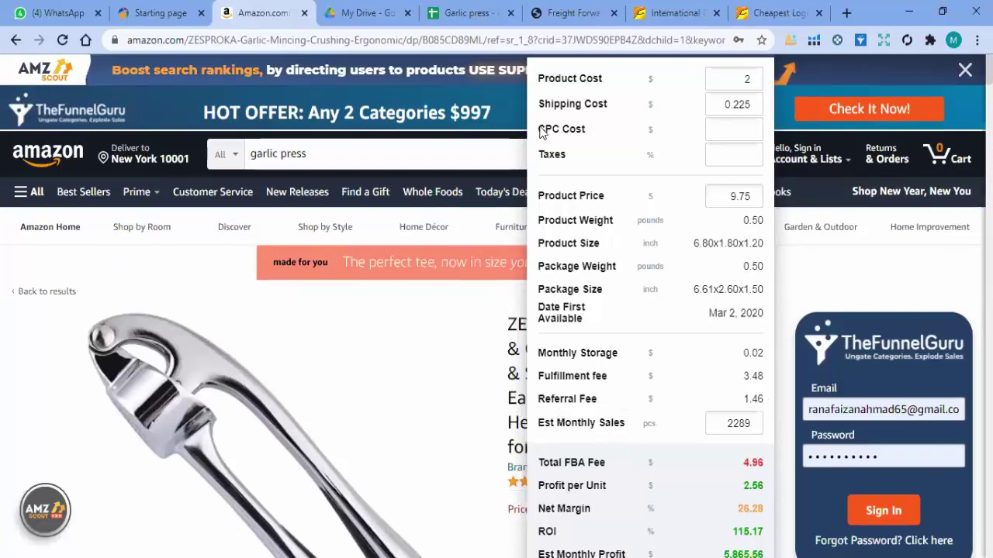
Return to the Garlic press spreadsheet and add a "Referal fees" row with 1.46$ in row 9.
left_click(465, 13)
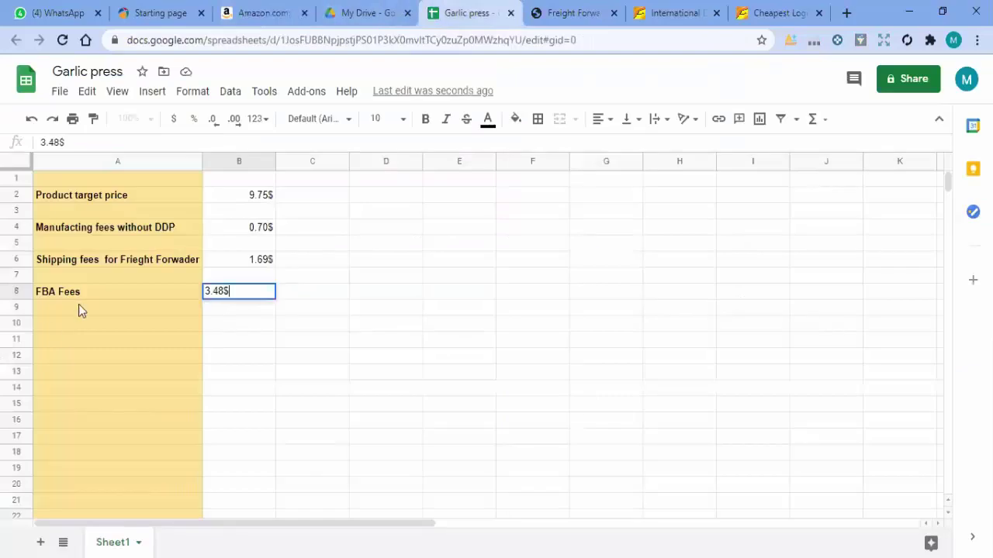
left_click(68, 311)
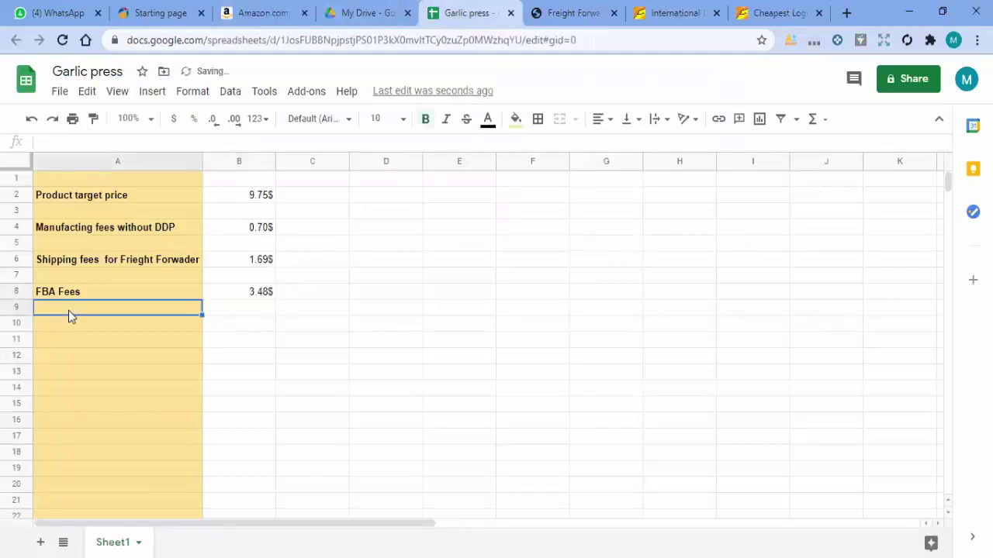
type("Refera")
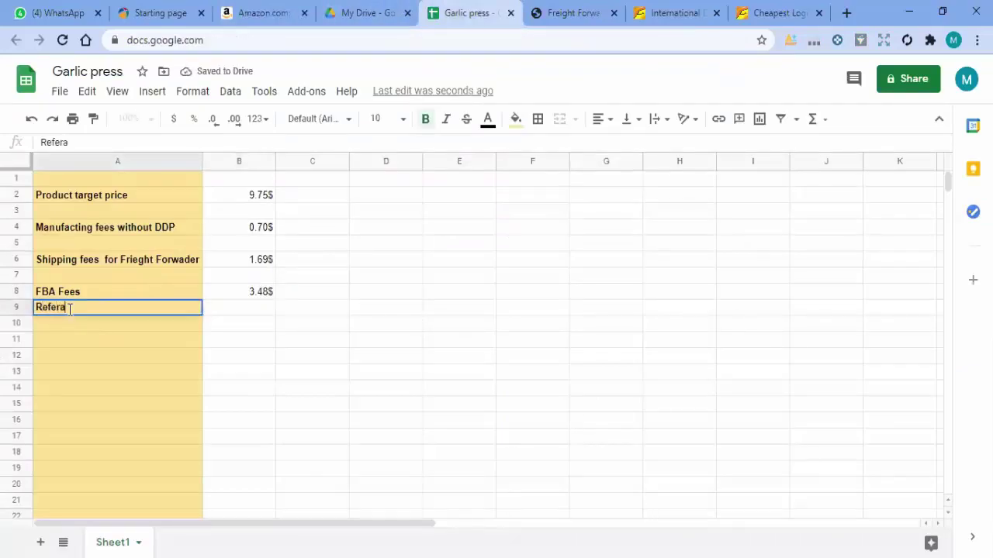
type("l fees")
left_click(227, 313)
type("1.46$")
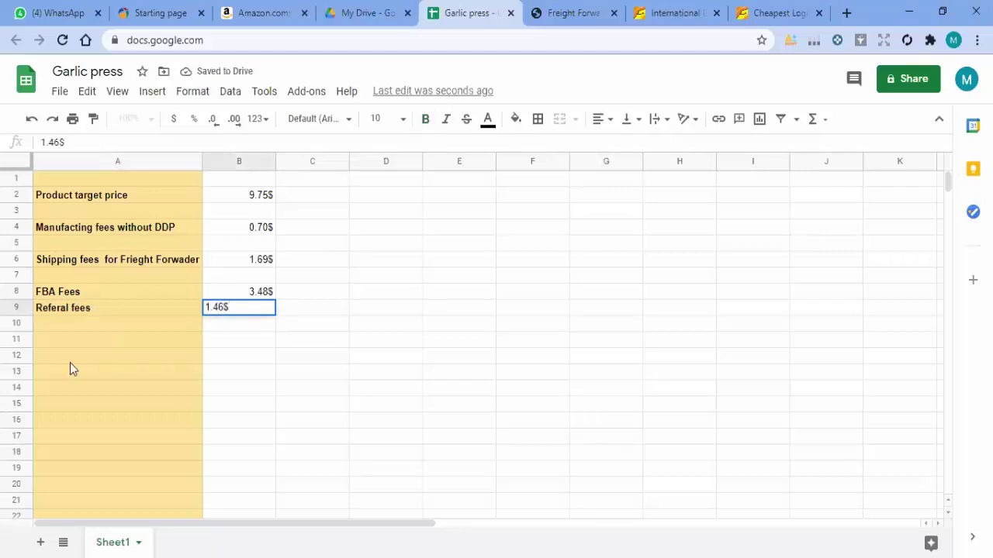
Begin the next fee label in cell A10 with "St".
left_click(67, 322)
type("St")
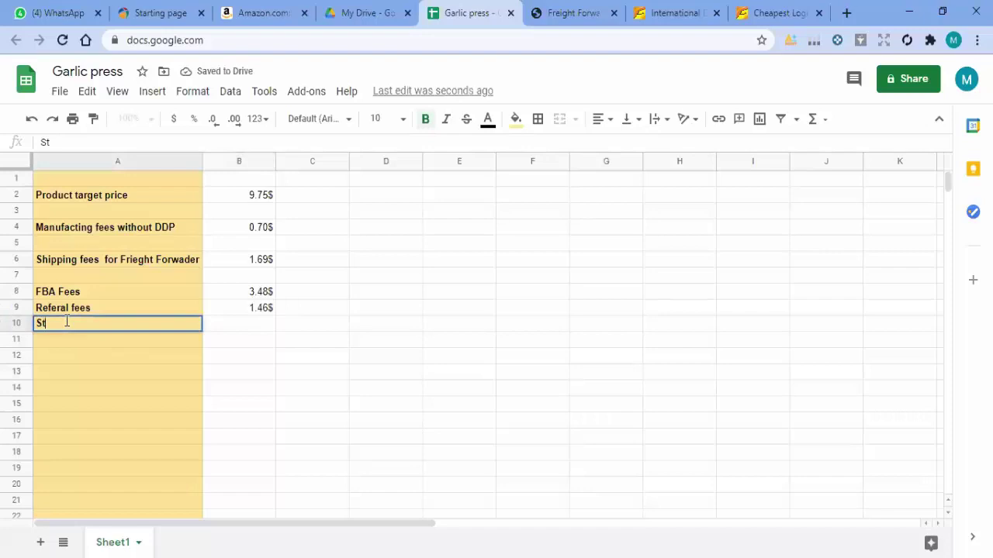